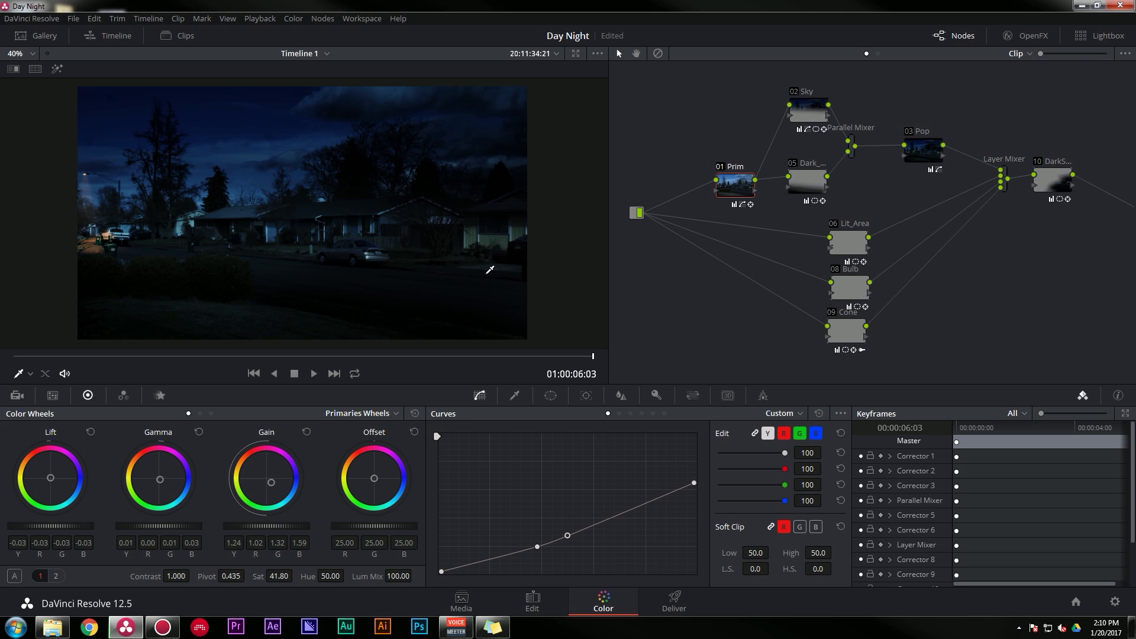
- Compare the ungraded footage with the night grade by bypassing all grades, fitting the image in view, and re-enabling them
key("shift+d")
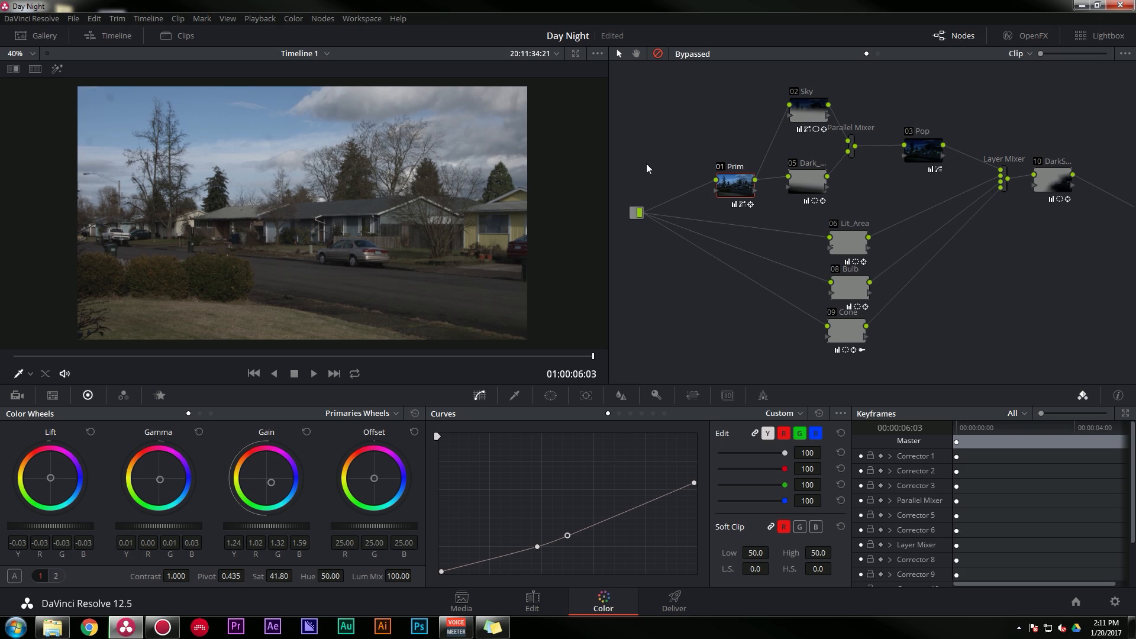
key("shift+z")
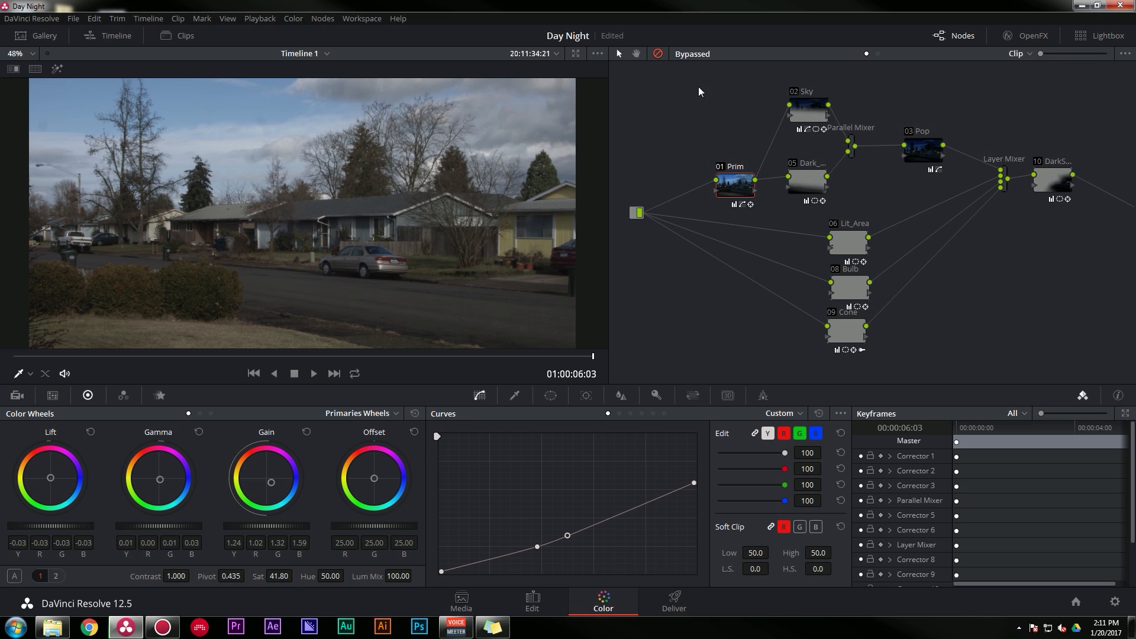
left_click(658, 53)
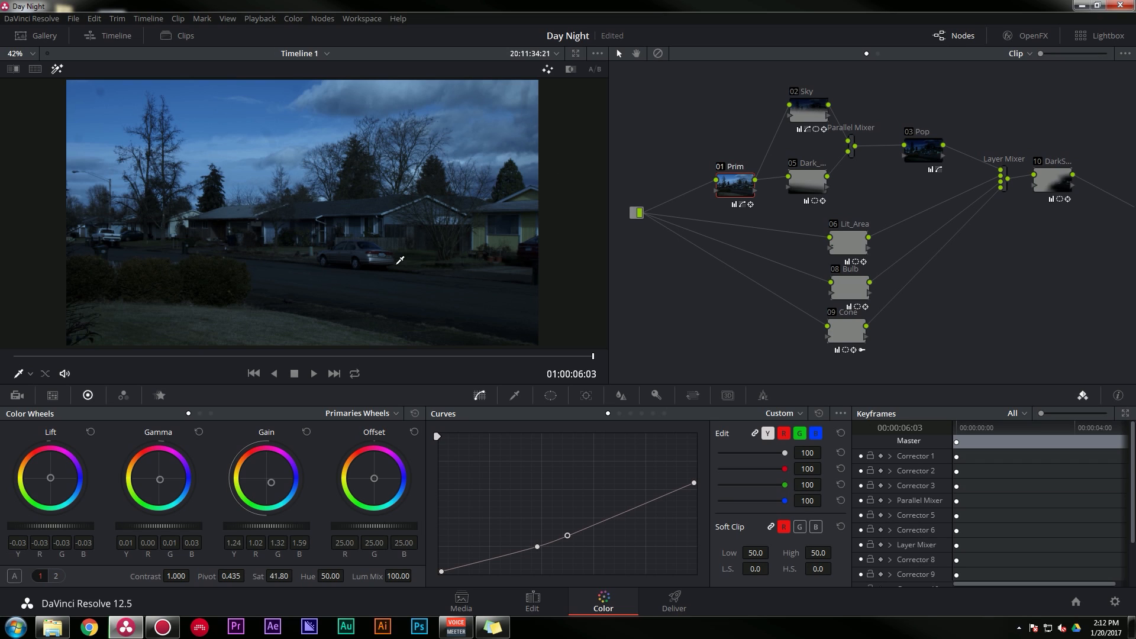
- Examine the isolated contributions of the Sky node, node 05 and the Prim node in highlight view
left_click(805, 111)
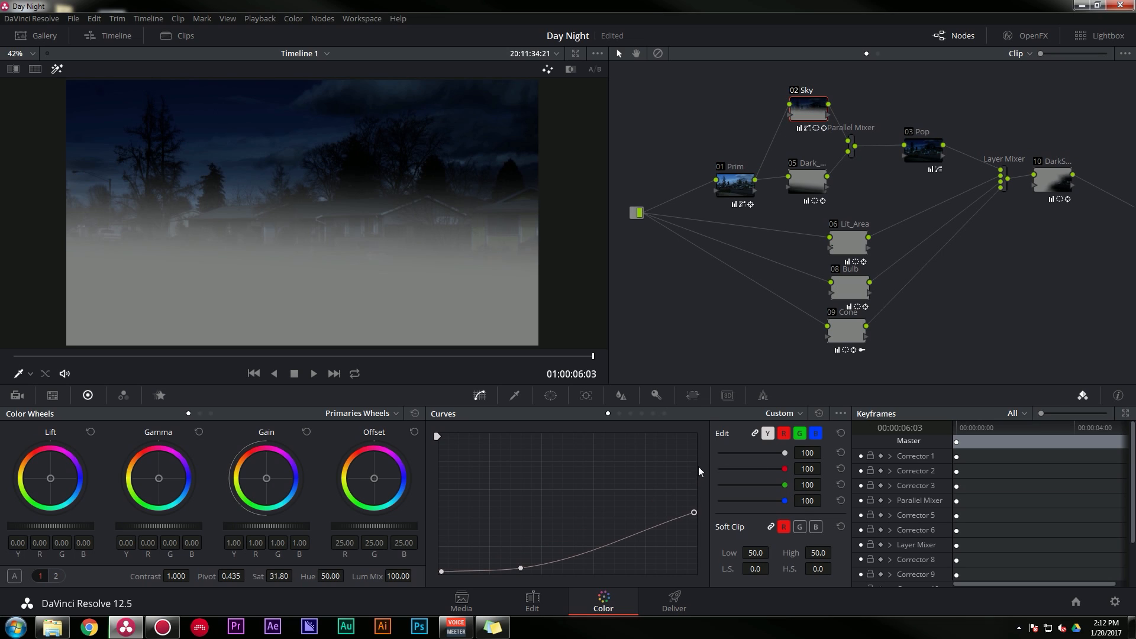
left_click(815, 181)
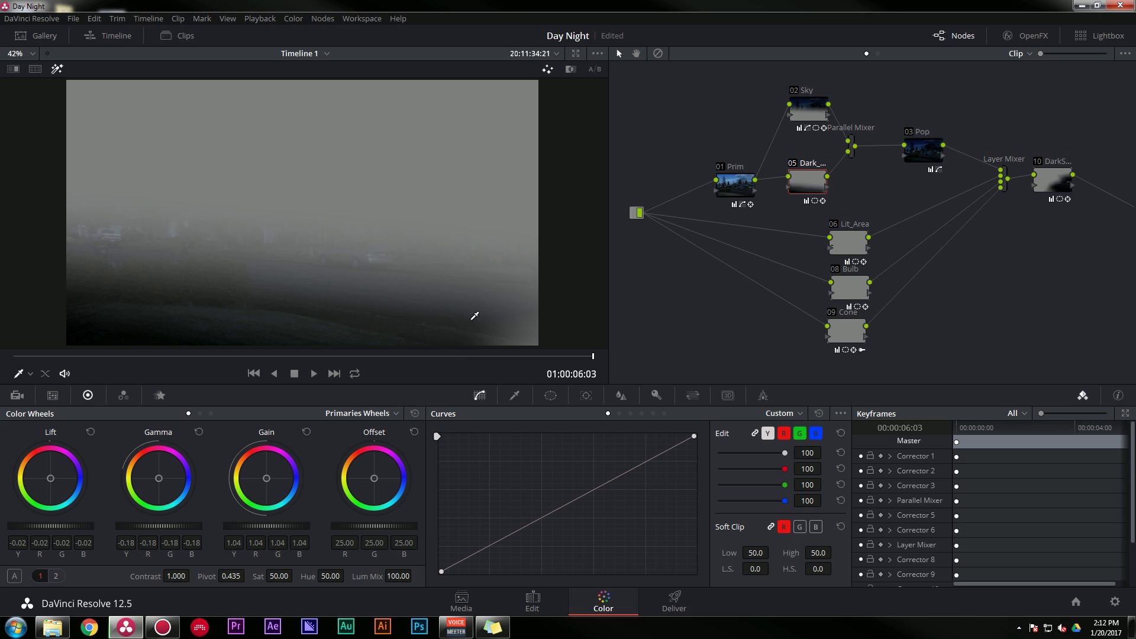
left_click(728, 187)
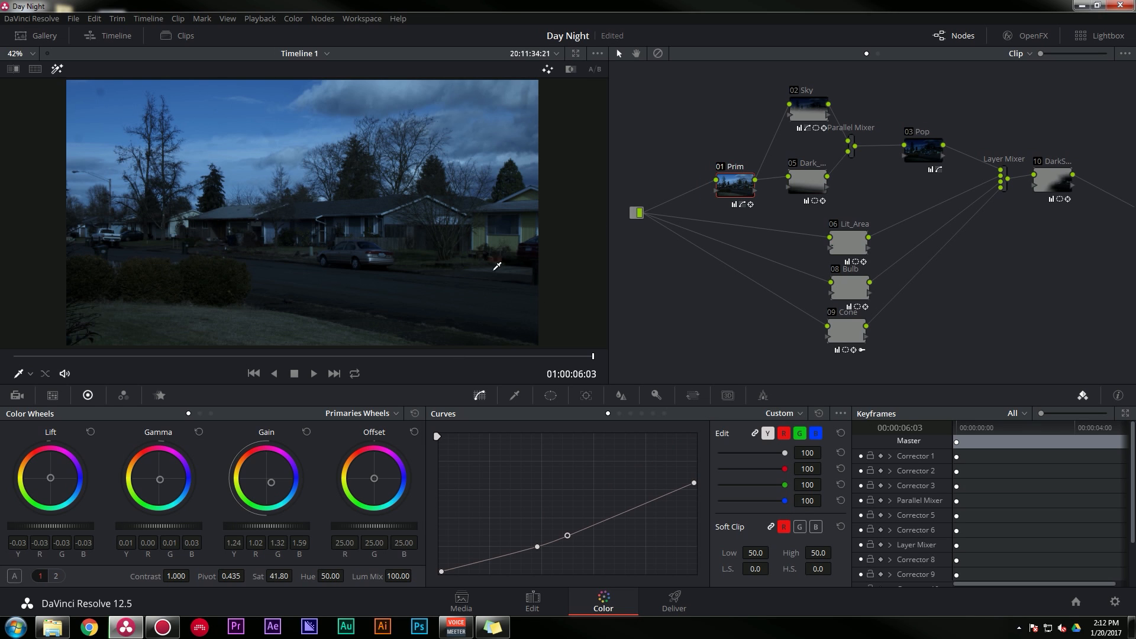
- Toggle the Pop node off and on to compare its effect, and select node 10
left_click(909, 132)
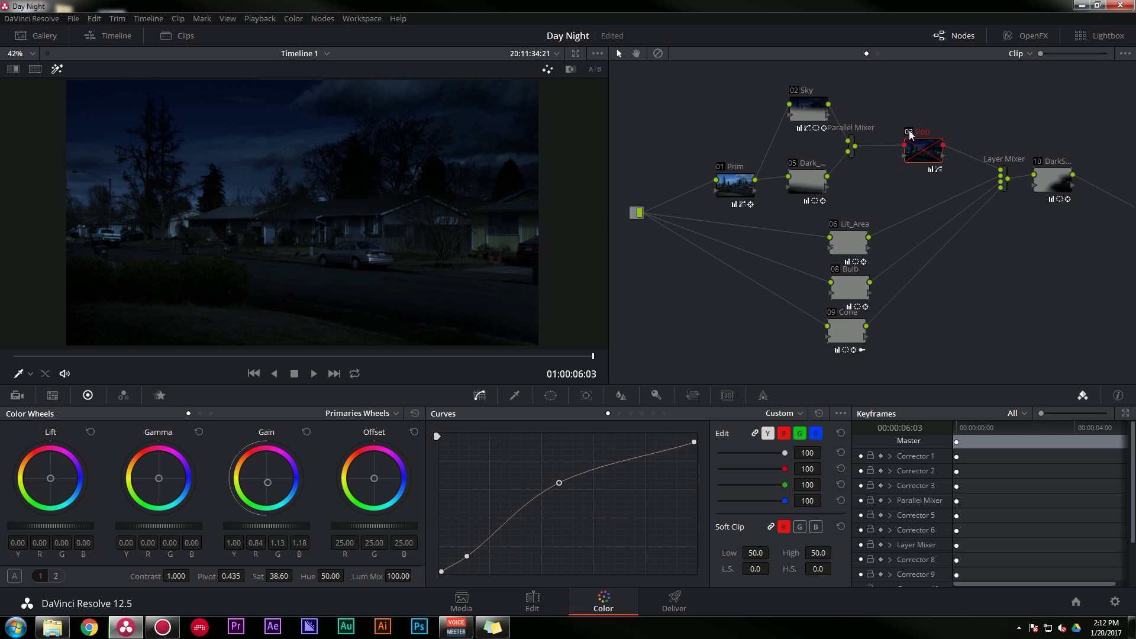
left_click(909, 132)
left_click(908, 131)
left_click(908, 131)
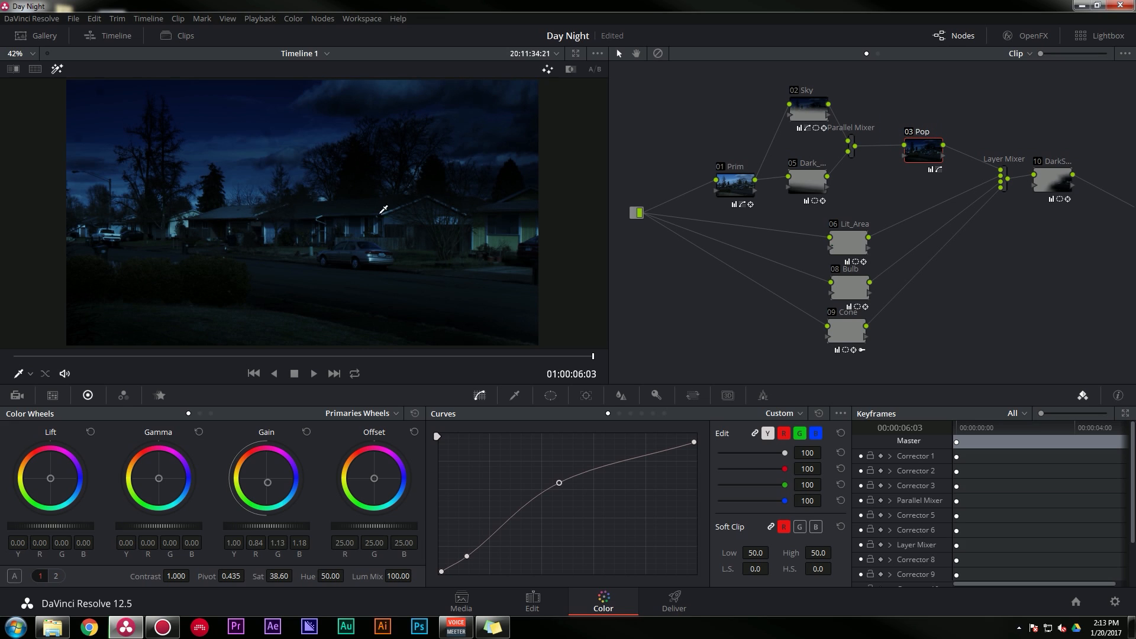
left_click(1029, 165)
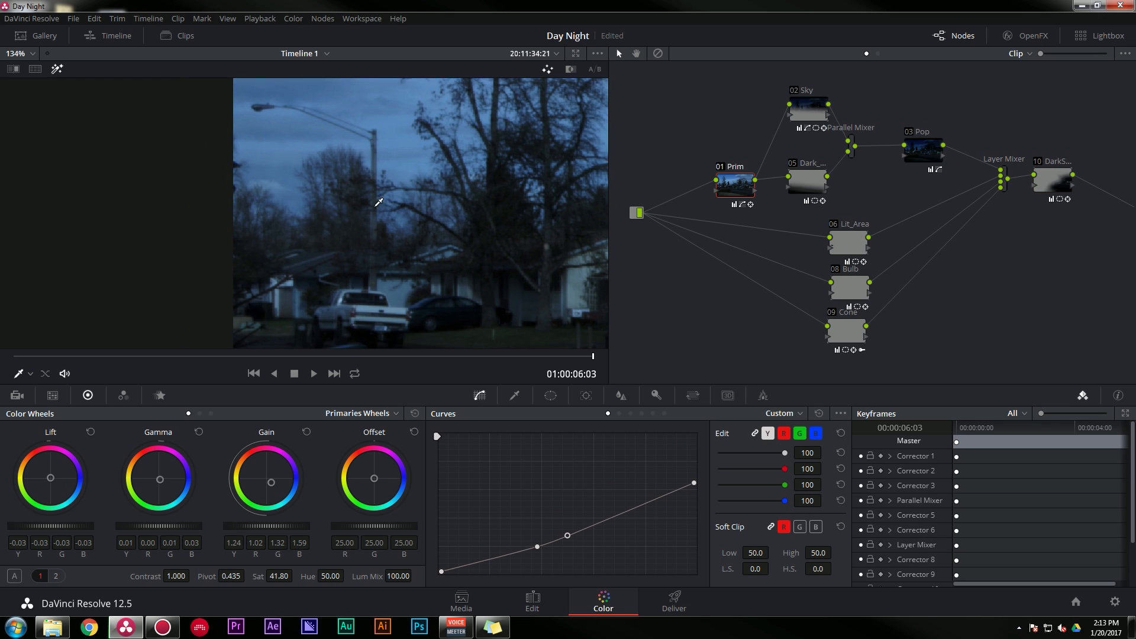
- Examine the Lit_Area node's mask around the street by switching its curve window off and on and hiding the outline
scroll(382, 203, "down", 2)
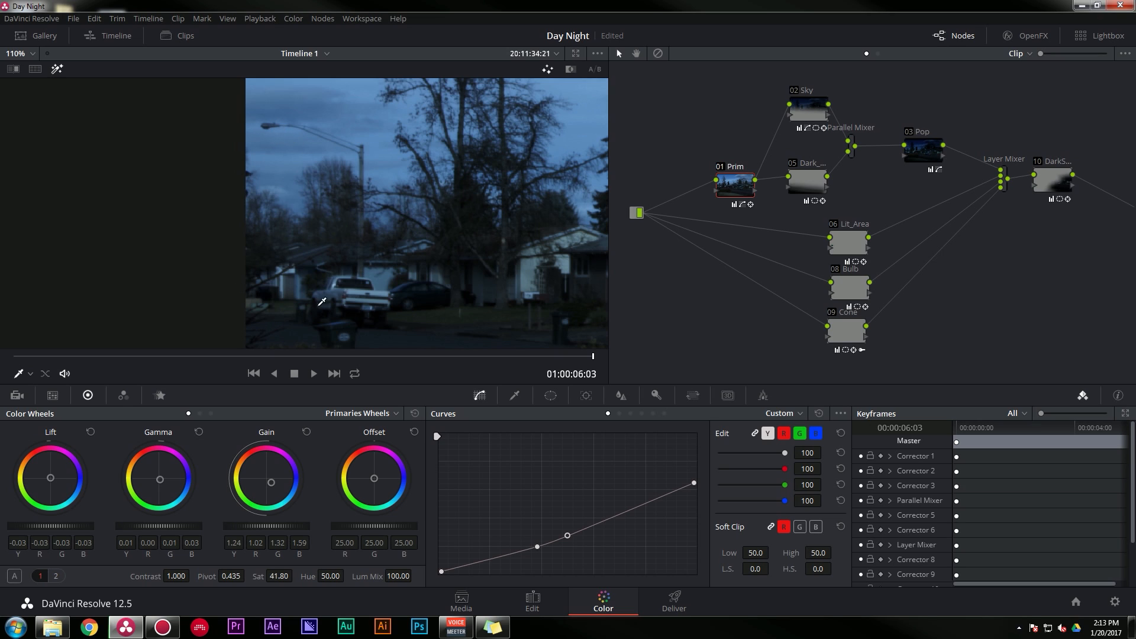
left_click(834, 238)
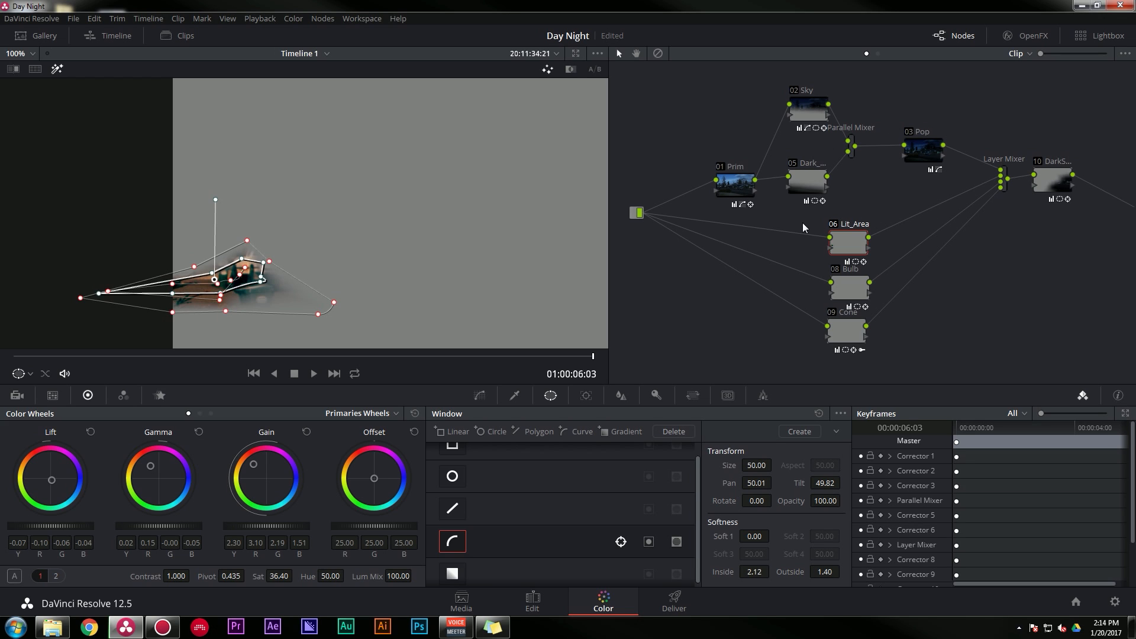
left_click(451, 543)
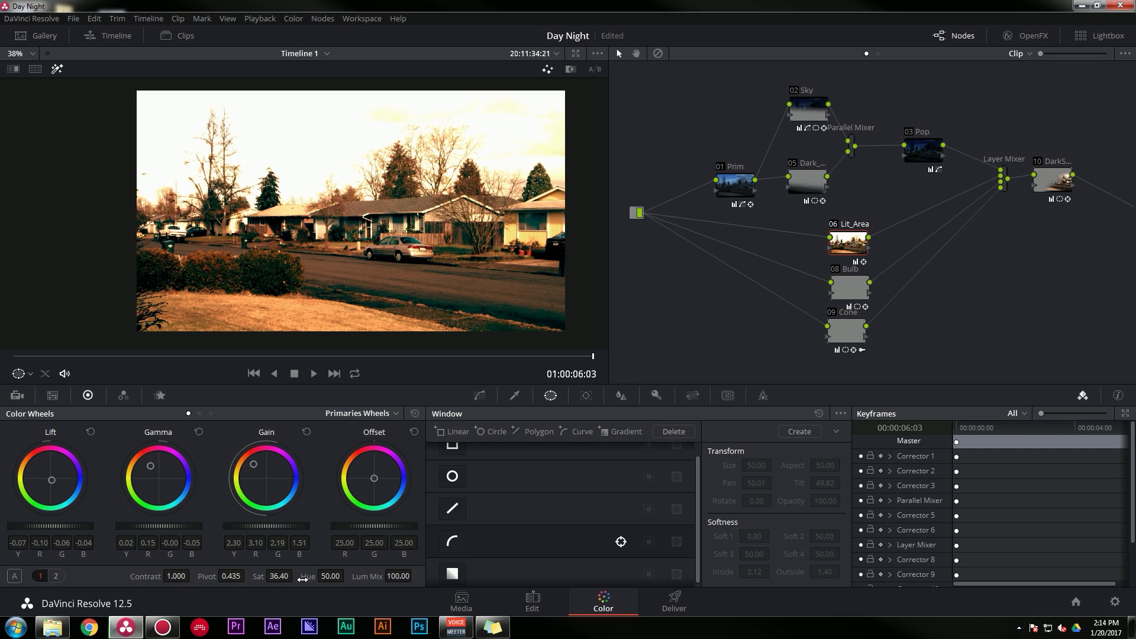
left_click(453, 542)
scroll(142, 294, "up", 3)
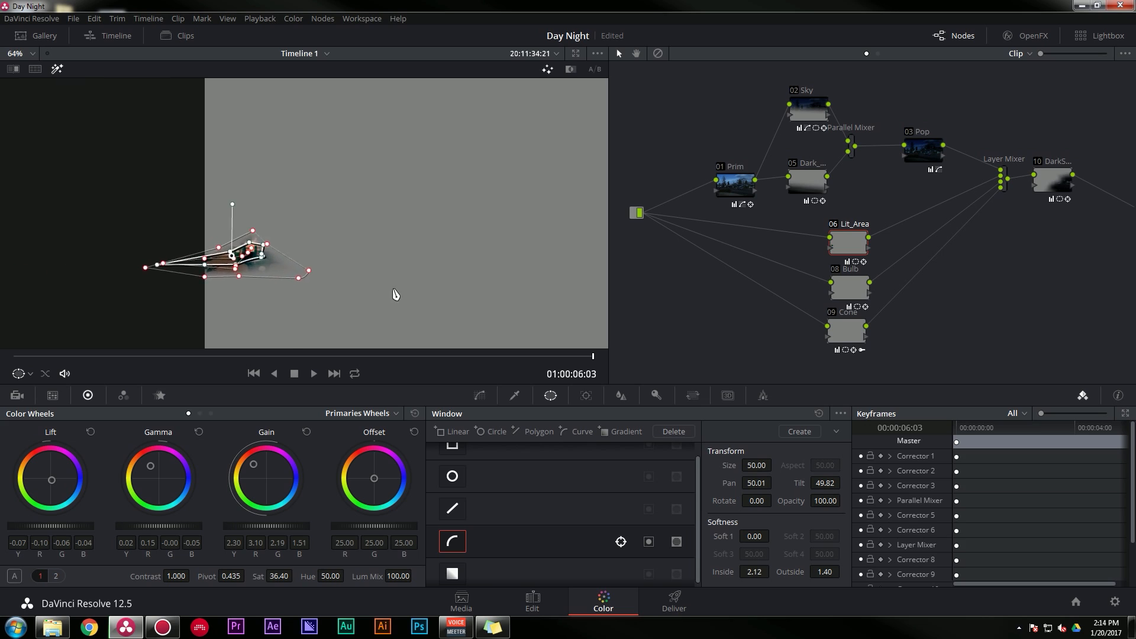
scroll(395, 294, "up", 2)
left_click_drag(388, 324, 396, 291)
scroll(398, 292, "up", 2)
left_click(480, 395)
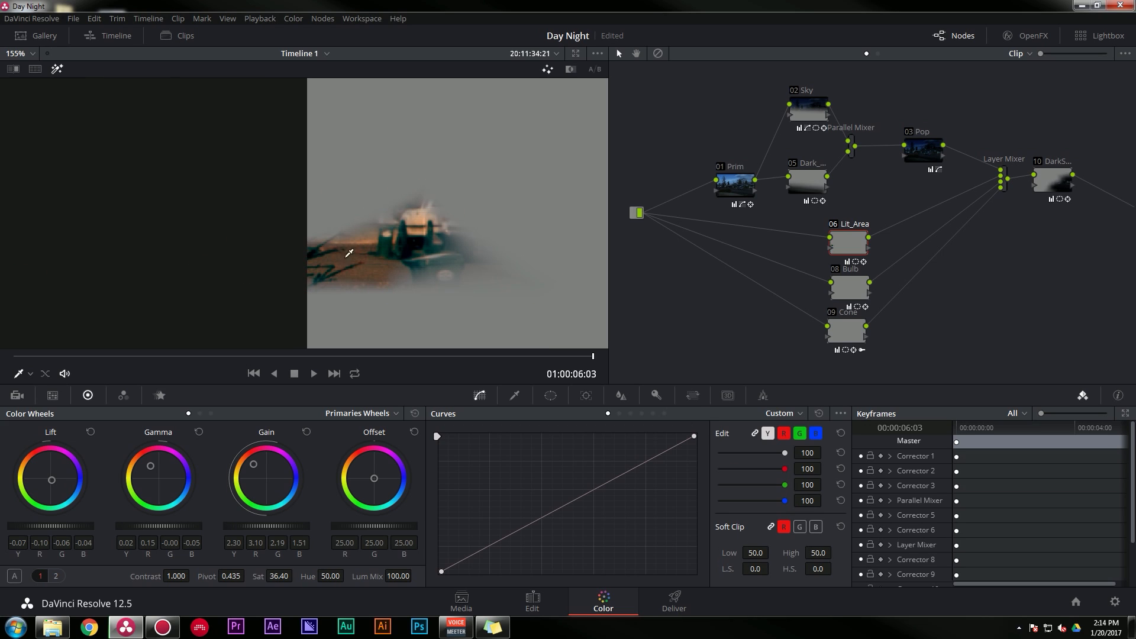
scroll(466, 251, "down", 3)
- Examine the Bulb node's circular window on the street lamp with the window off and on, and compare it with the Prim node
key("shift+apostrophe")
left_click_drag(452, 190, 405, 173)
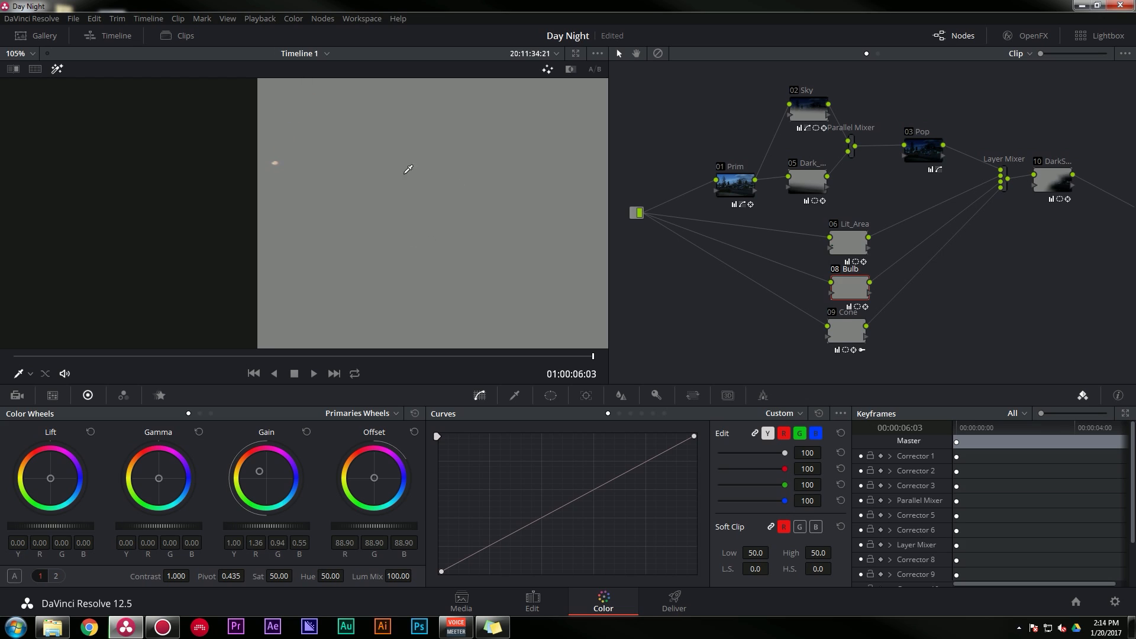
left_click_drag(308, 171, 330, 201)
scroll(296, 197, "up", 8)
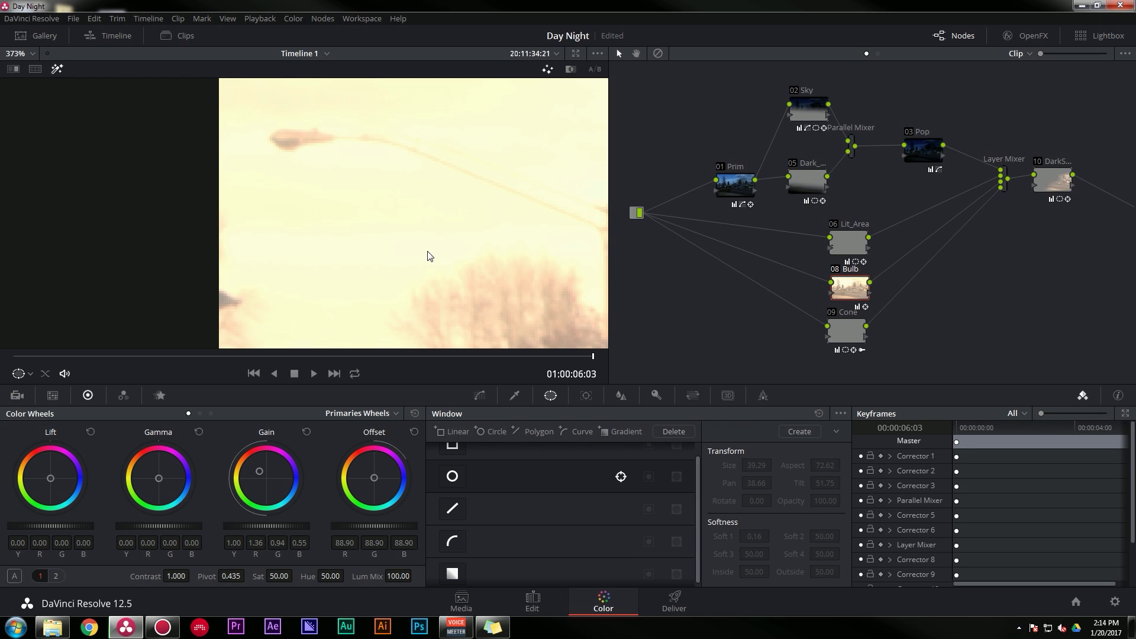
key("ctrl+z")
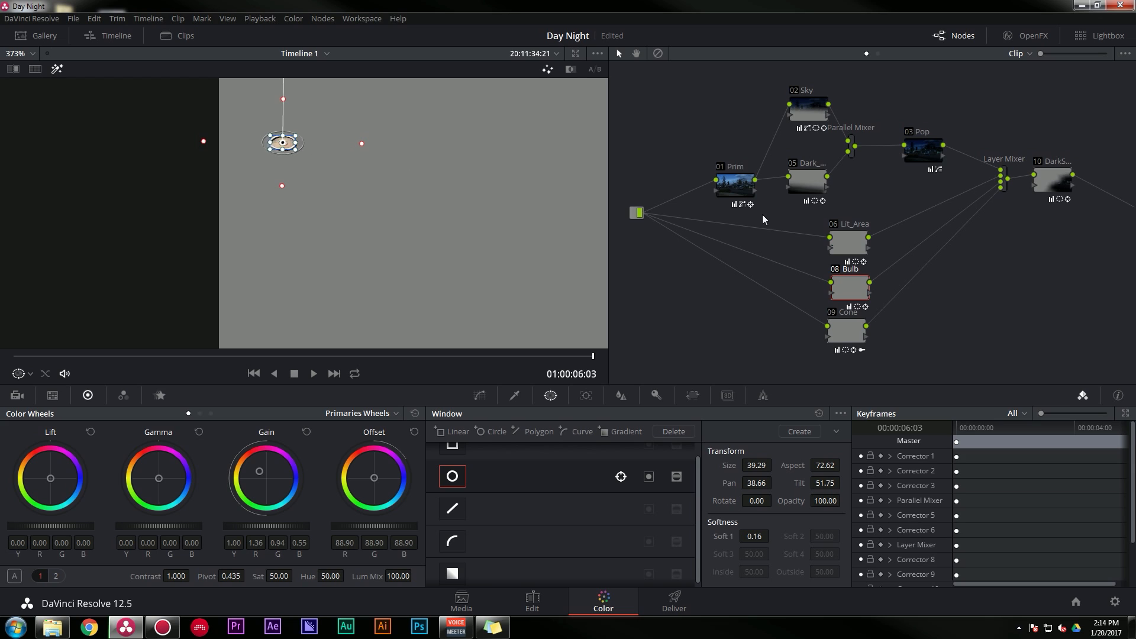
left_click(736, 185)
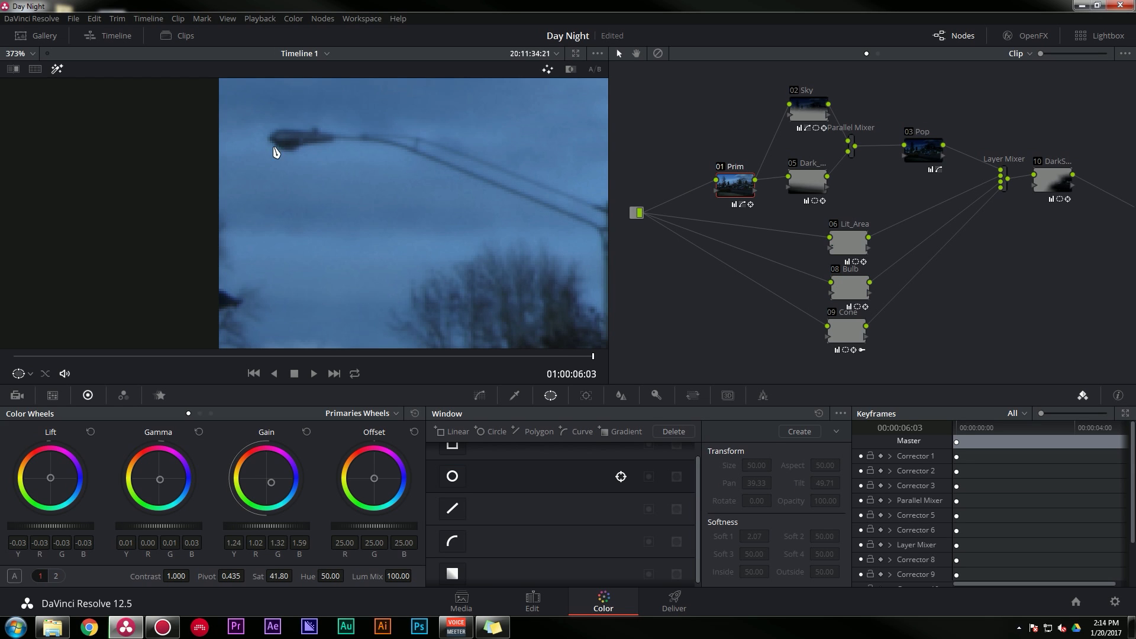
scroll(284, 195, "down", 5)
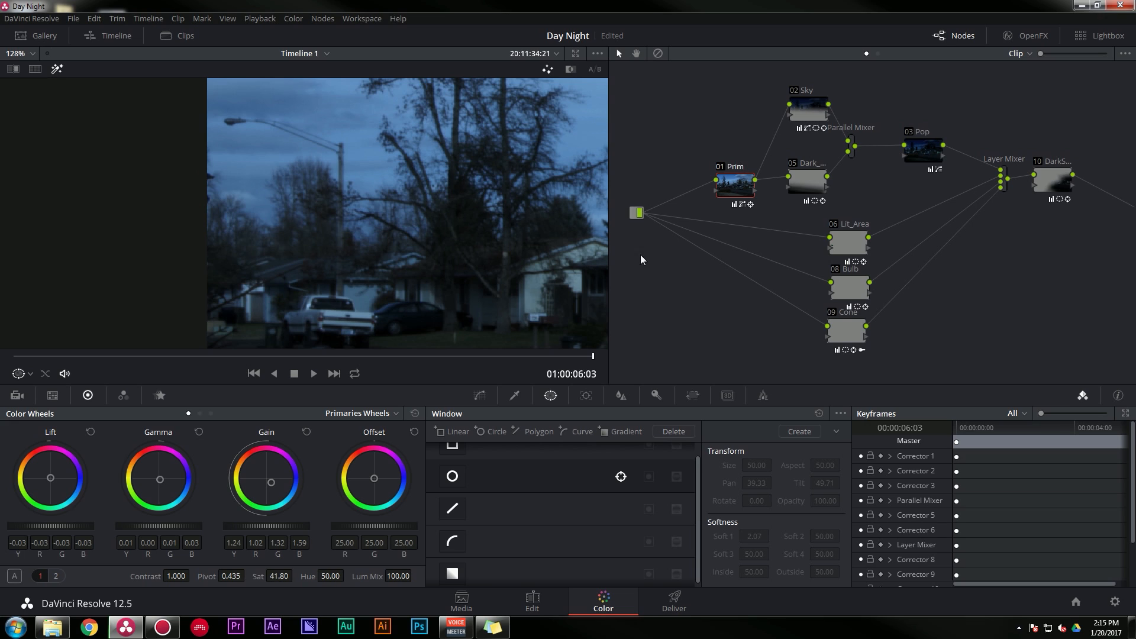
- Enable the curve window on the Cone node to confine the glow to the light beam under the street lamp
left_click(844, 333)
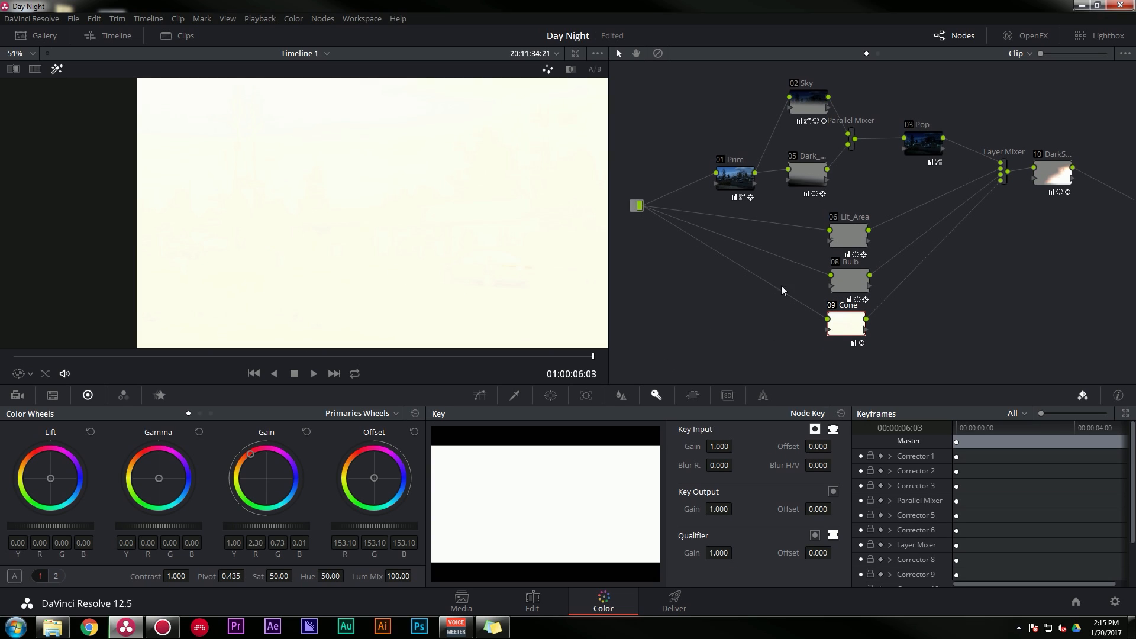
scroll(418, 258, "down", 3)
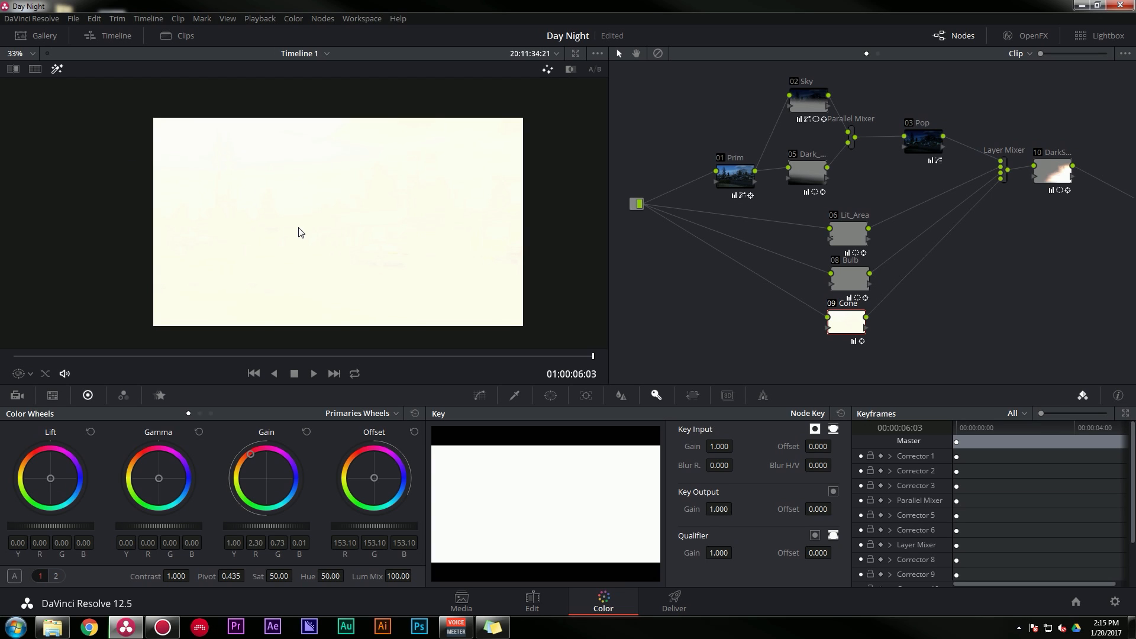
left_click(550, 395)
left_click(448, 543)
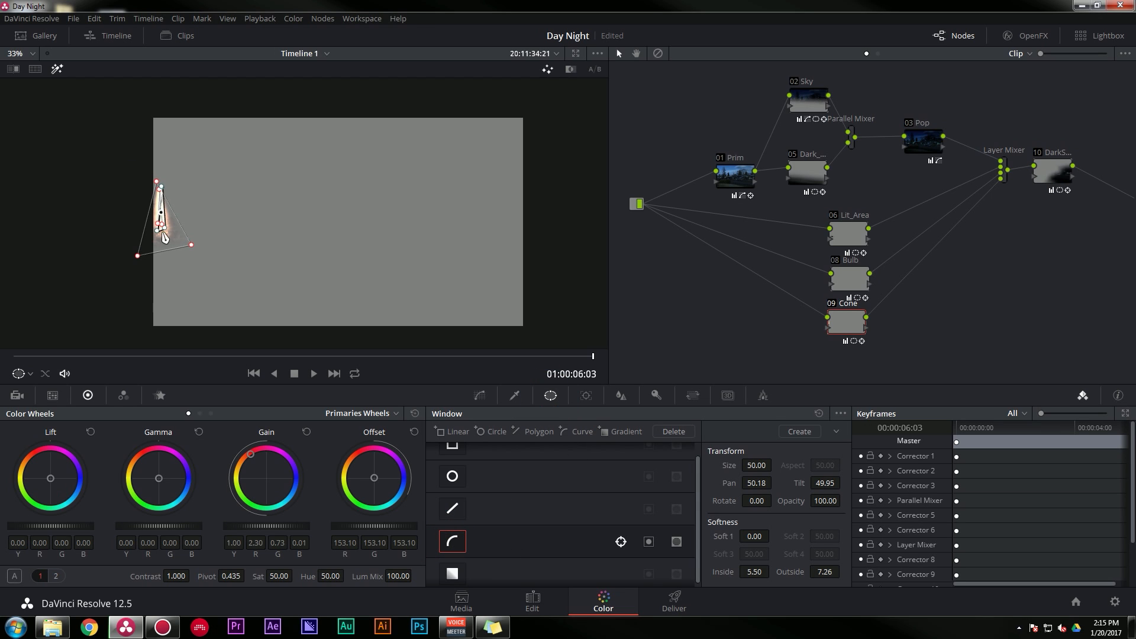
scroll(132, 263, "up", 3)
scroll(333, 290, "up", 4)
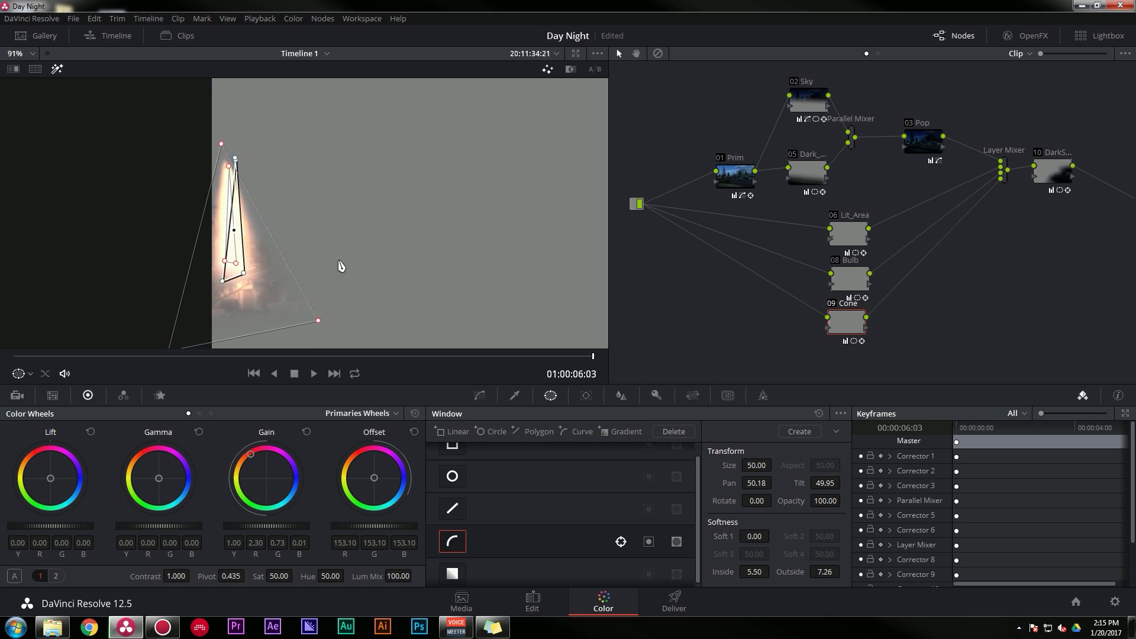
left_click_drag(438, 168, 395, 224)
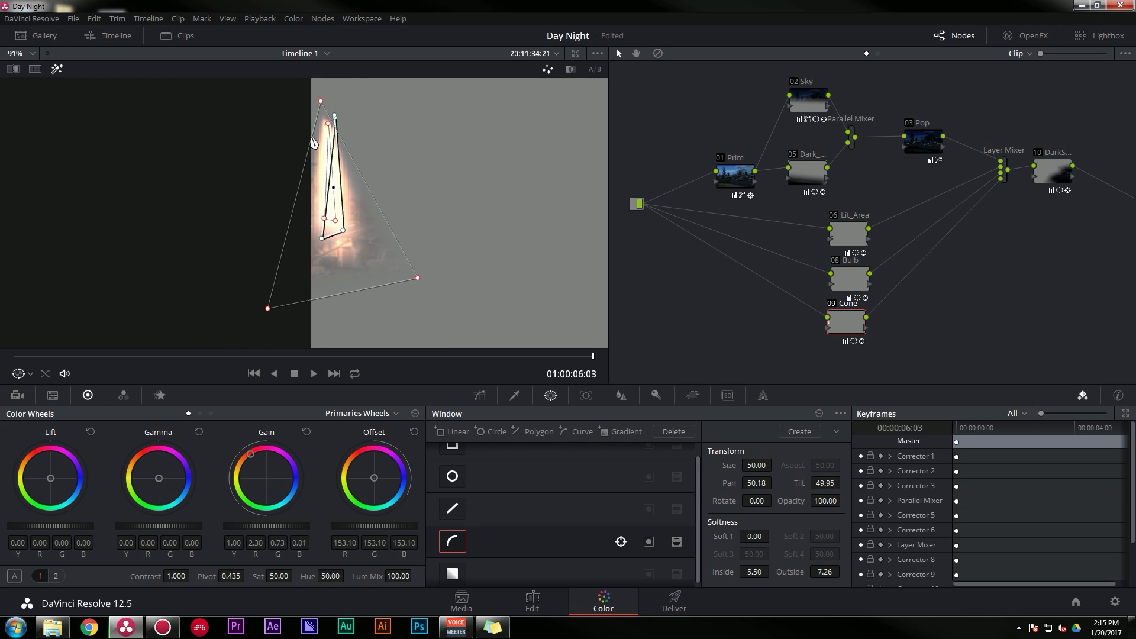
- Set the Cone node's key output gain to 0.048 and turn off the highlight view
left_click(656, 395)
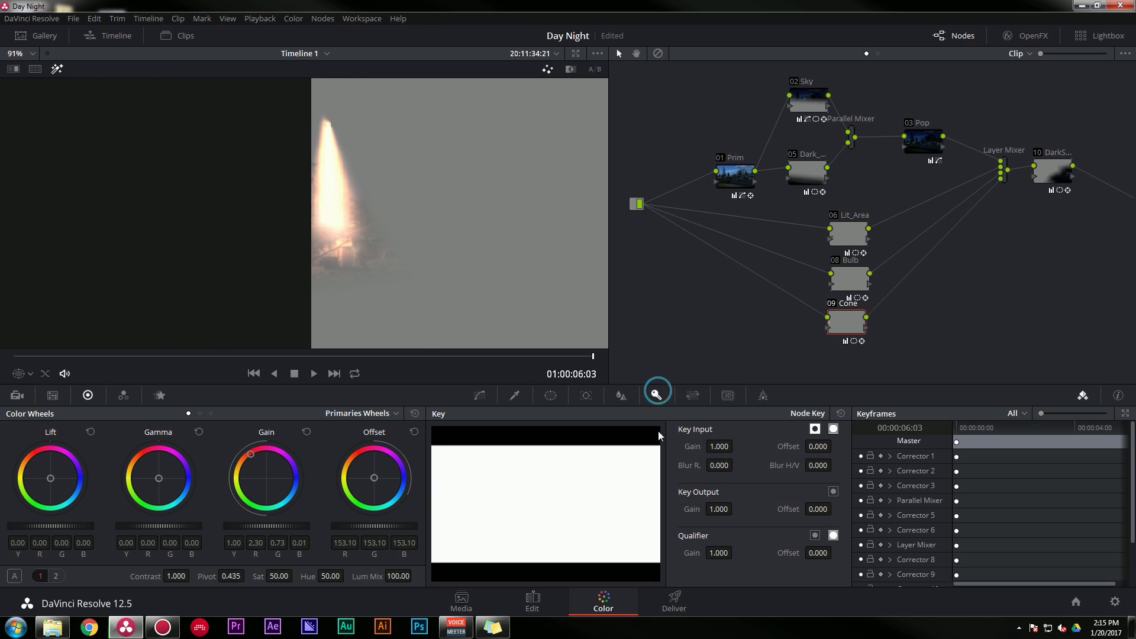
left_click_drag(722, 509, 665, 509)
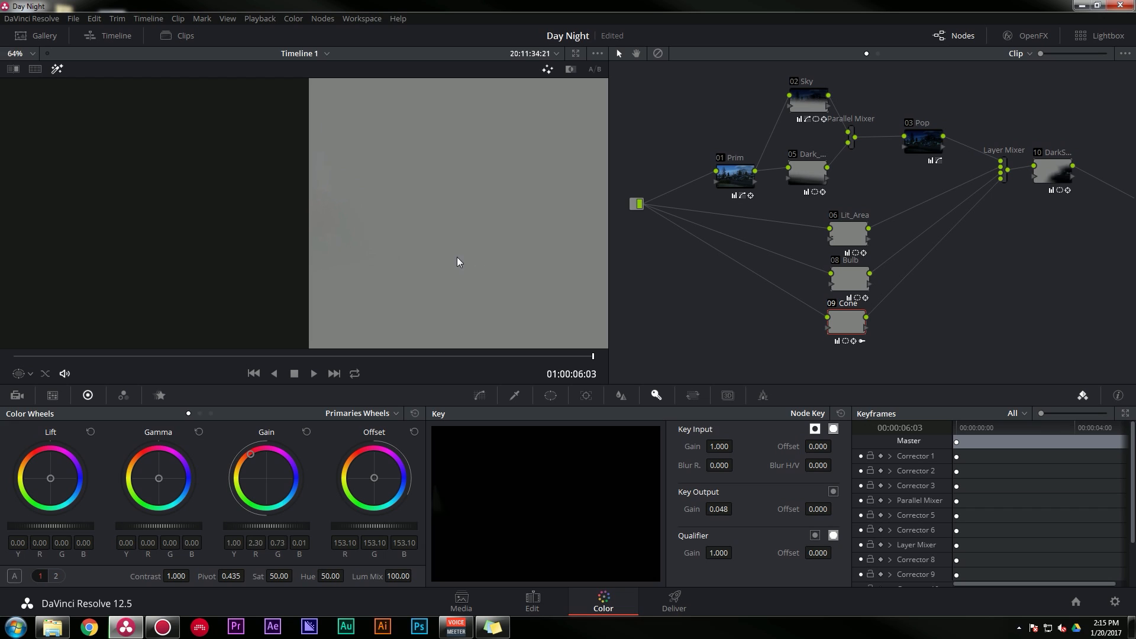
scroll(166, 216, "down", 5)
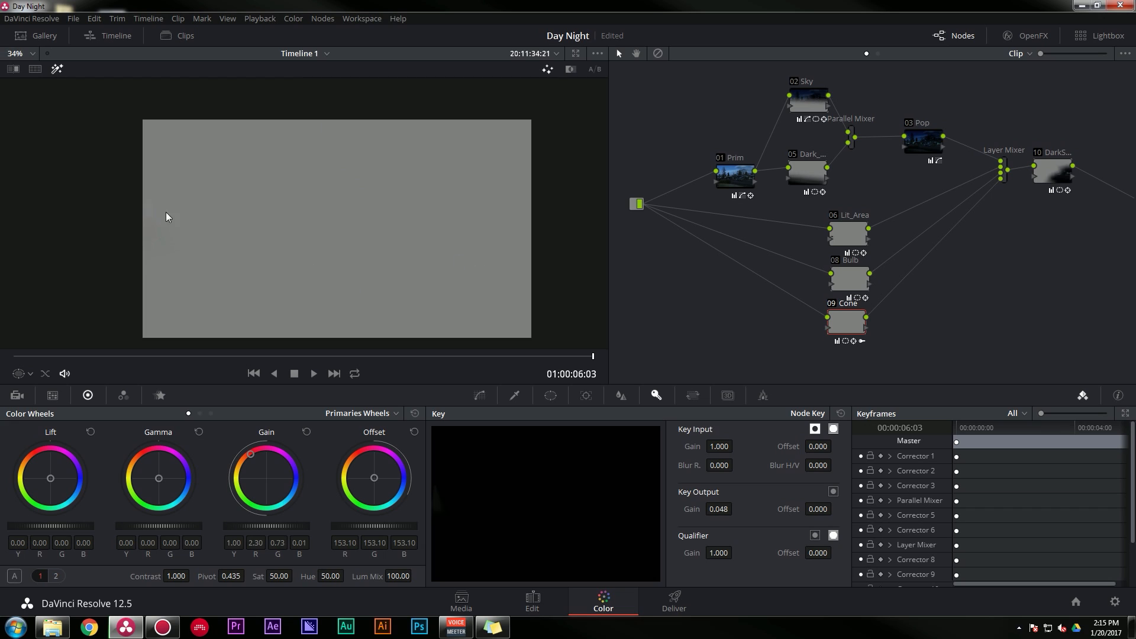
left_click(58, 69)
scroll(335, 117, "up", 5)
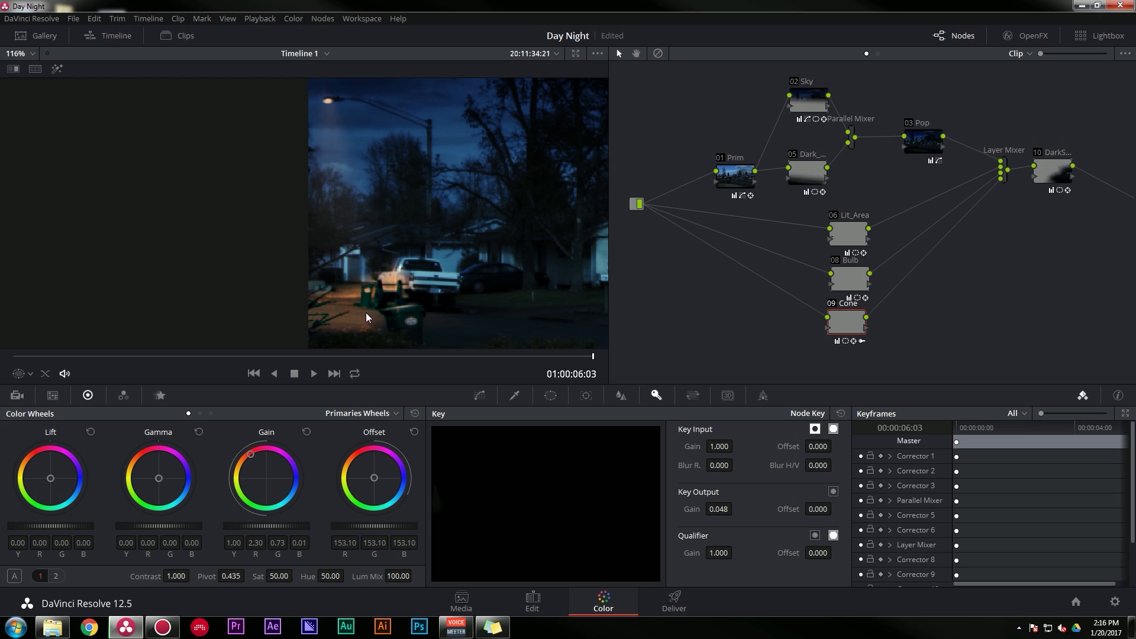
- Examine the street lamp's lit area within the full night shot and check the Cone node's window outline over it
scroll(461, 239, "down", 8)
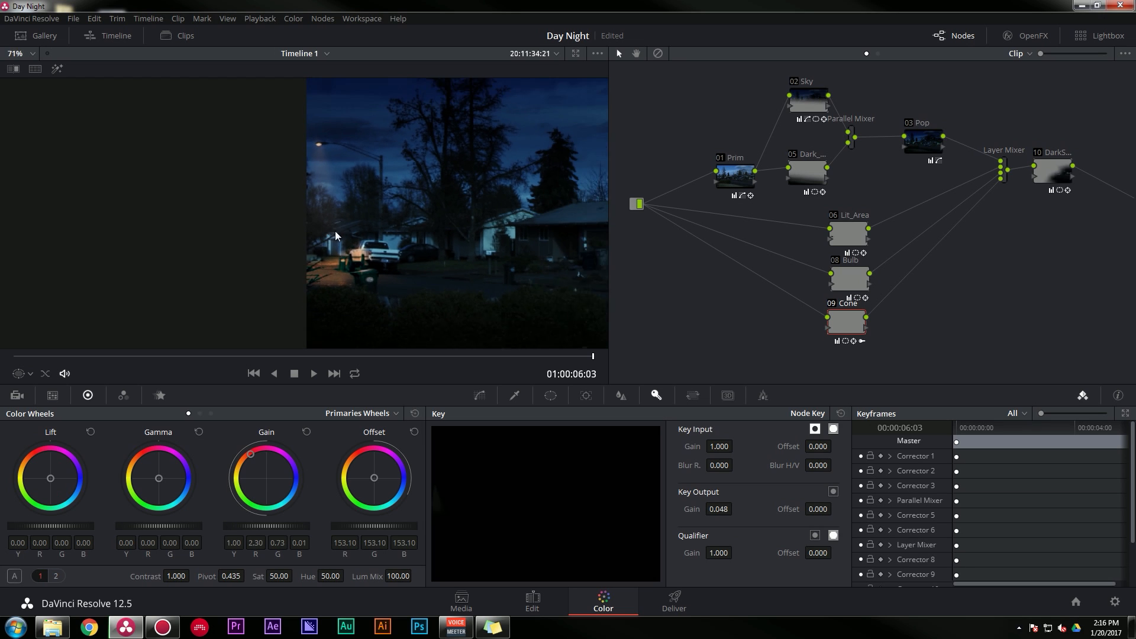
left_click_drag(470, 235, 258, 237)
scroll(325, 243, "down", 1)
scroll(326, 242, "down", 4)
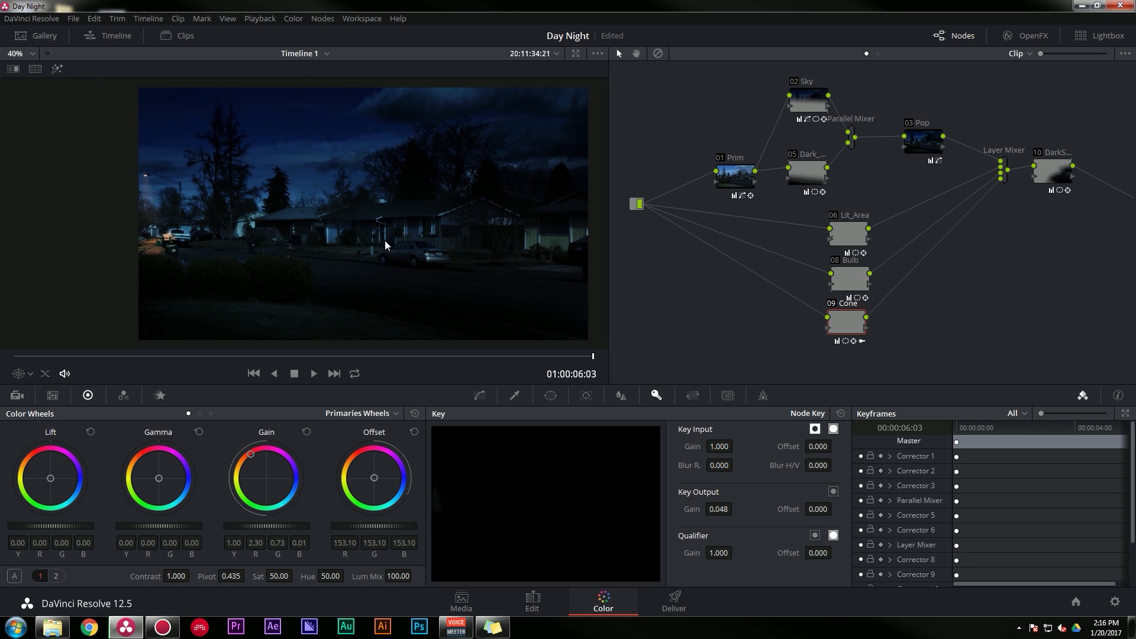
left_click_drag(435, 231, 414, 253)
scroll(422, 243, "up", 2)
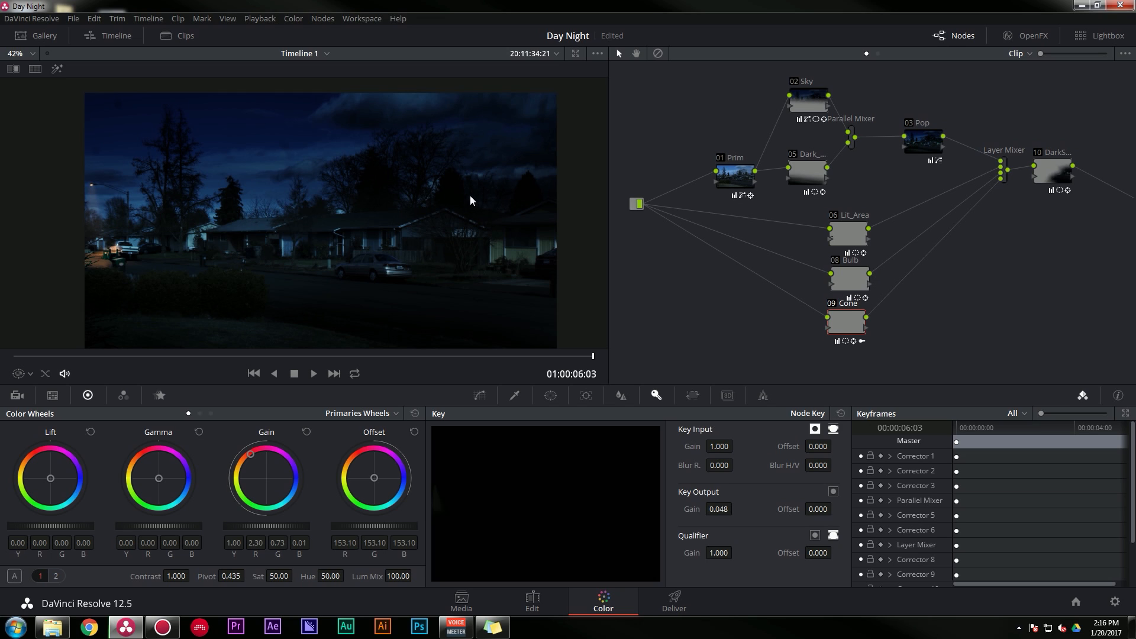
left_click(550, 395)
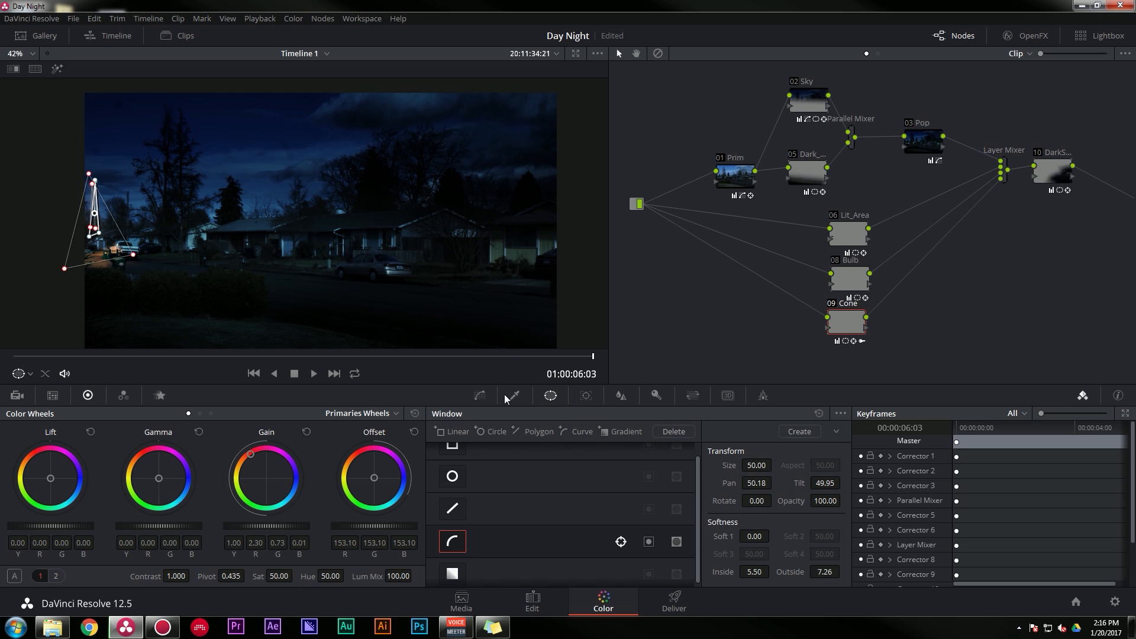
left_click(480, 395)
scroll(361, 273, "down", 1)
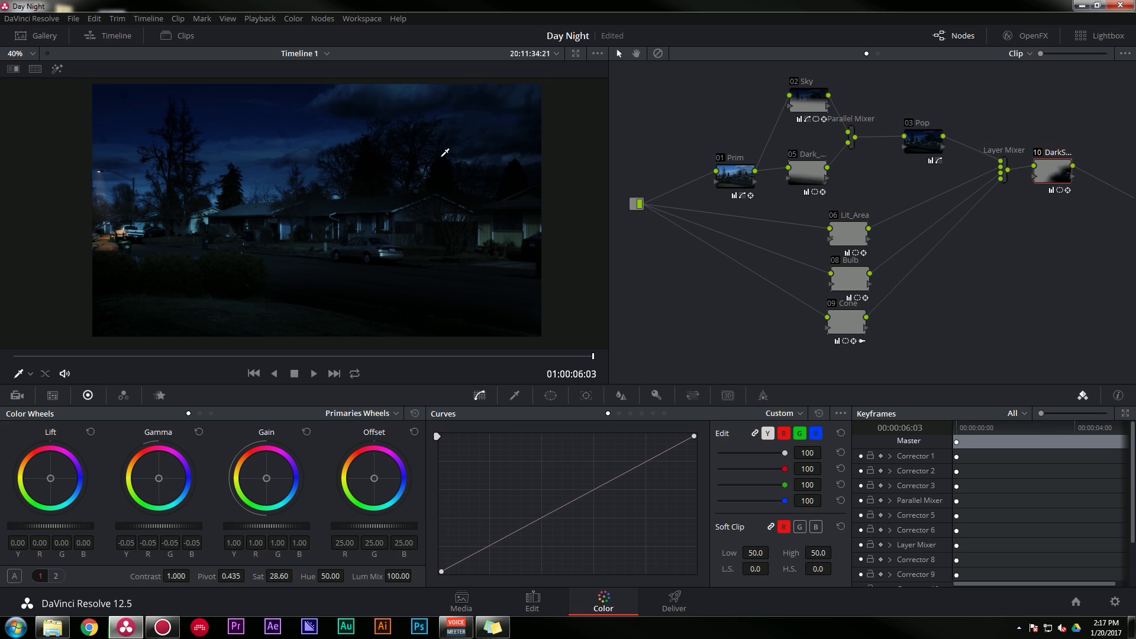
- Compare the shot with the dark shadow, Dark and Sky nodes disabled, and re-enable them one by one from the Sky node
left_click(1037, 153)
left_click(793, 155)
left_click(794, 82)
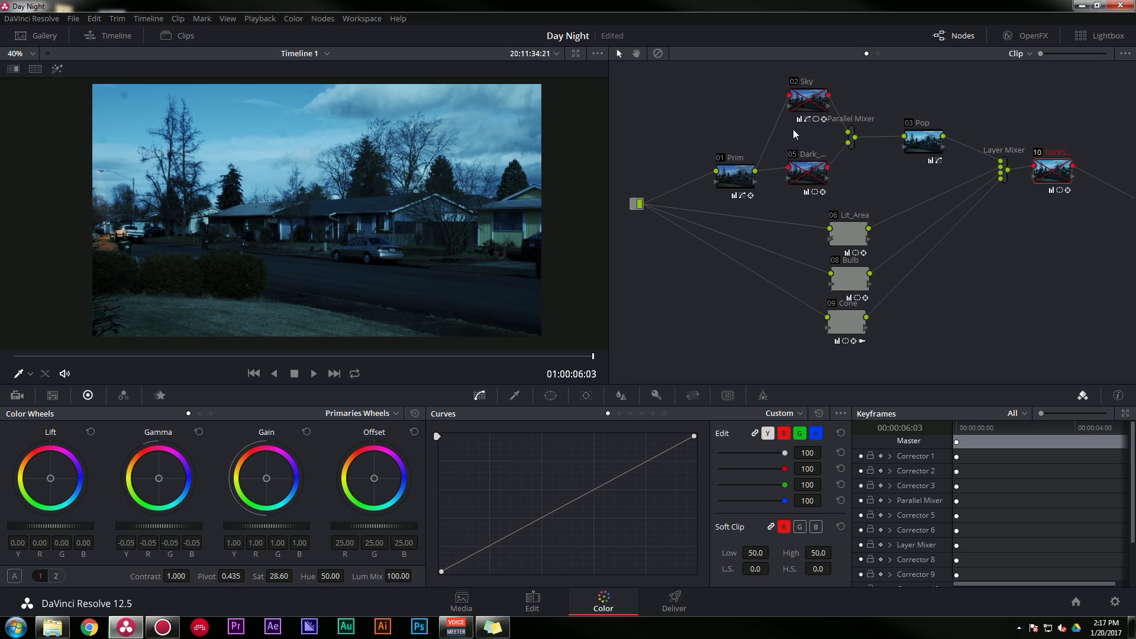
left_click(794, 81)
left_click(793, 81)
left_click(794, 82)
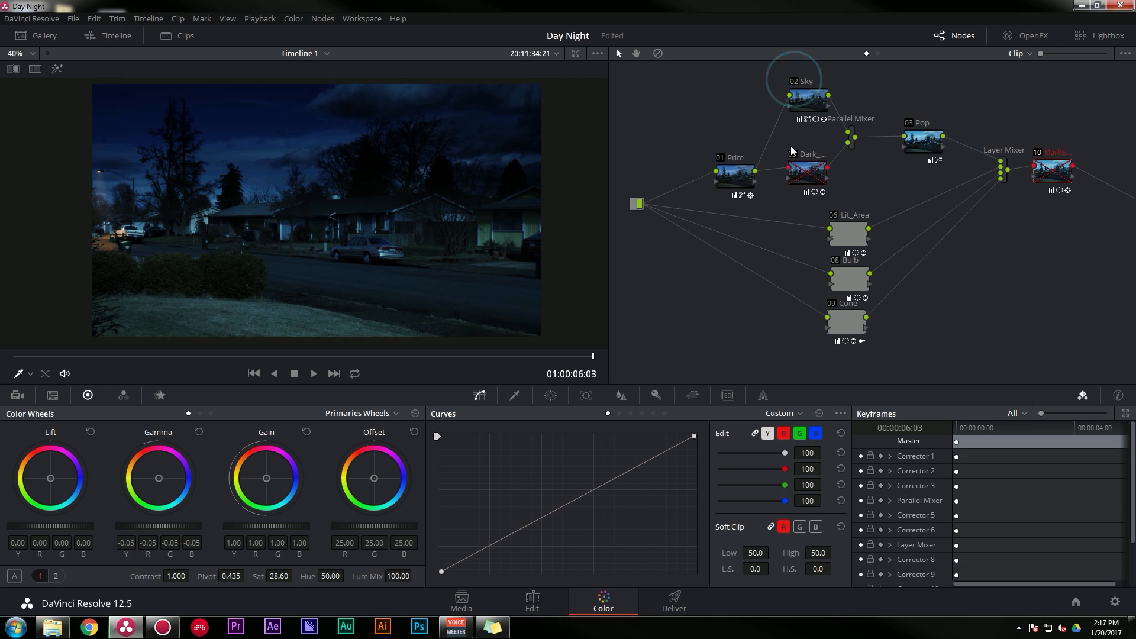
left_click(792, 152)
left_click(793, 153)
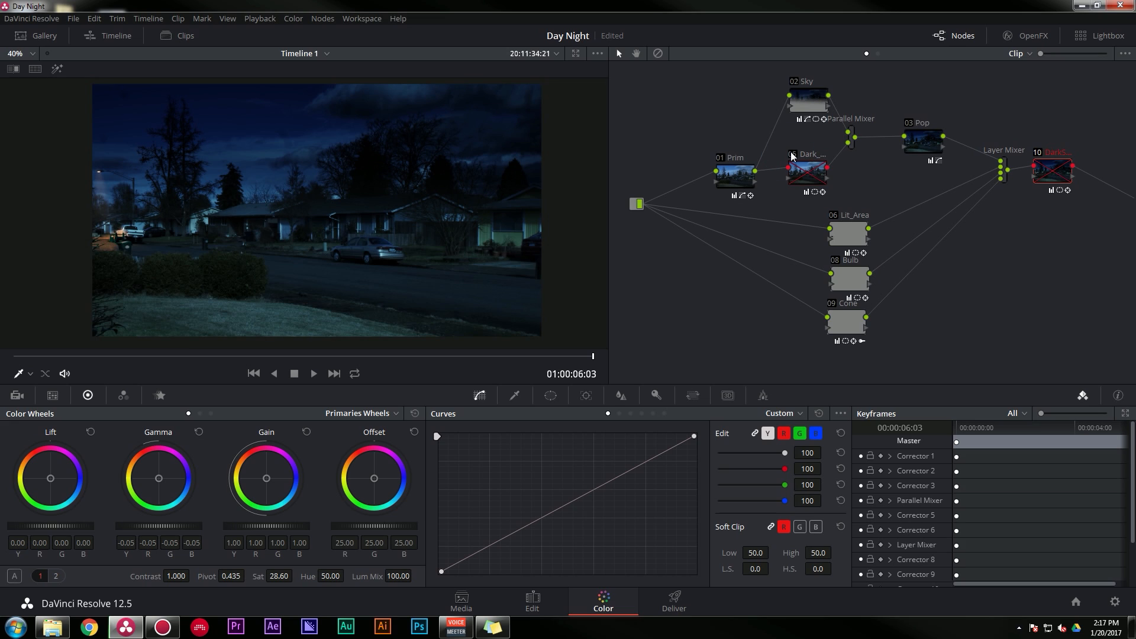
left_click(792, 153)
left_click(1037, 154)
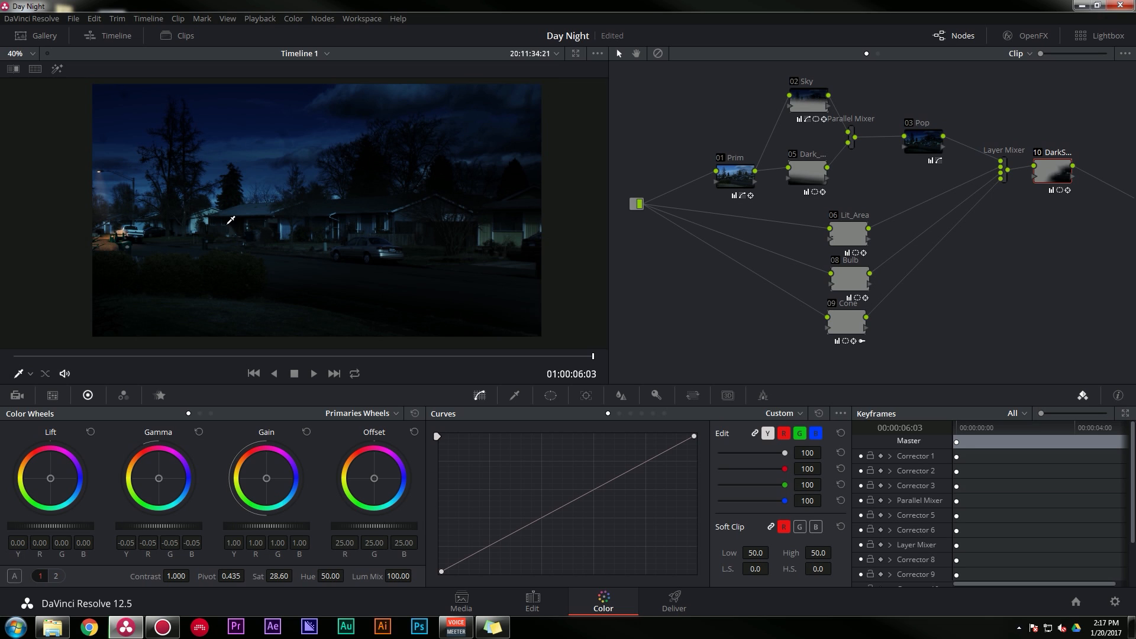
- Scrub back near the start of the clip and examine the night grade around the street lamp and houses
left_click_drag(554, 364, 494, 369)
left_click_drag(266, 362, 46, 361)
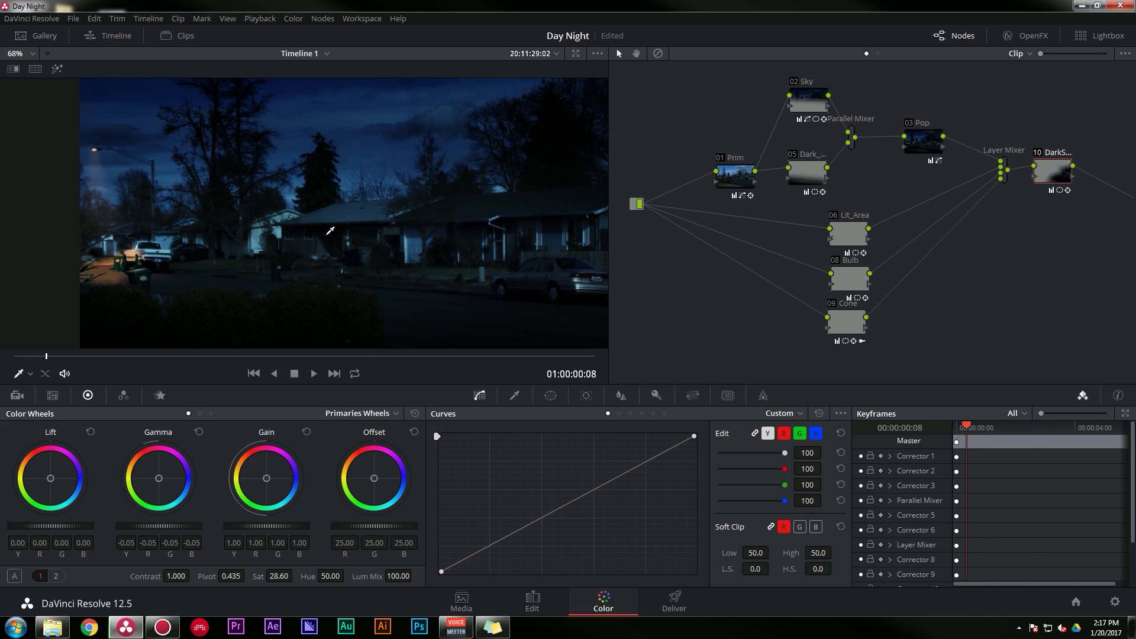
scroll(330, 230, "down", 1)
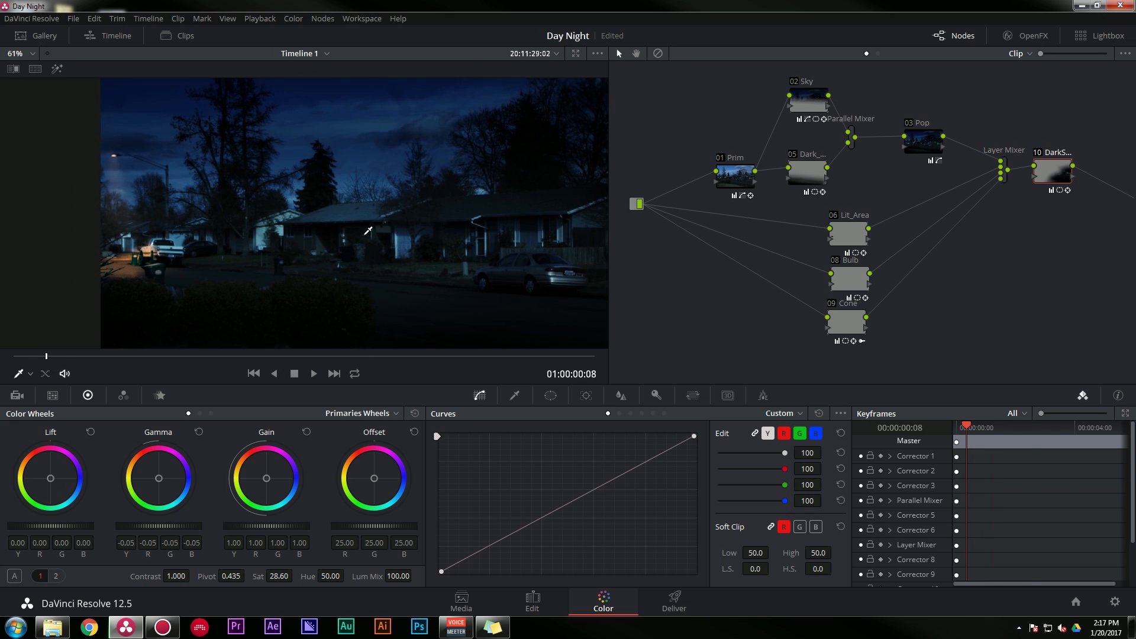
left_click_drag(393, 220, 347, 217)
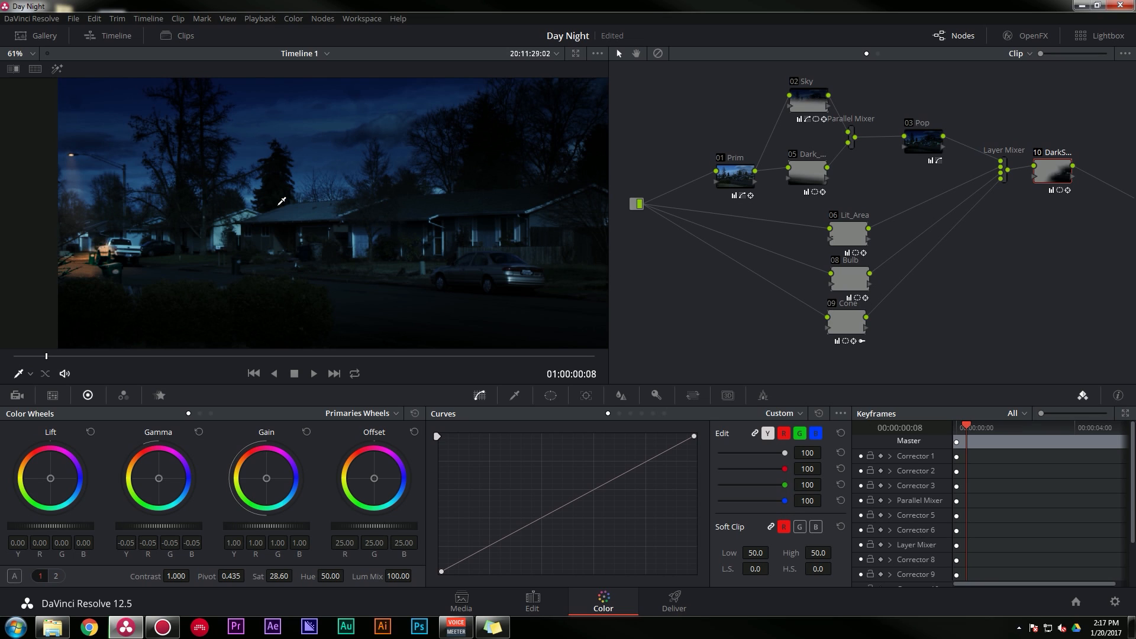
- Enable the Prim node's circle window around the street lamp and scrub through the clip to check its tracking
left_click(737, 177)
left_click(550, 395)
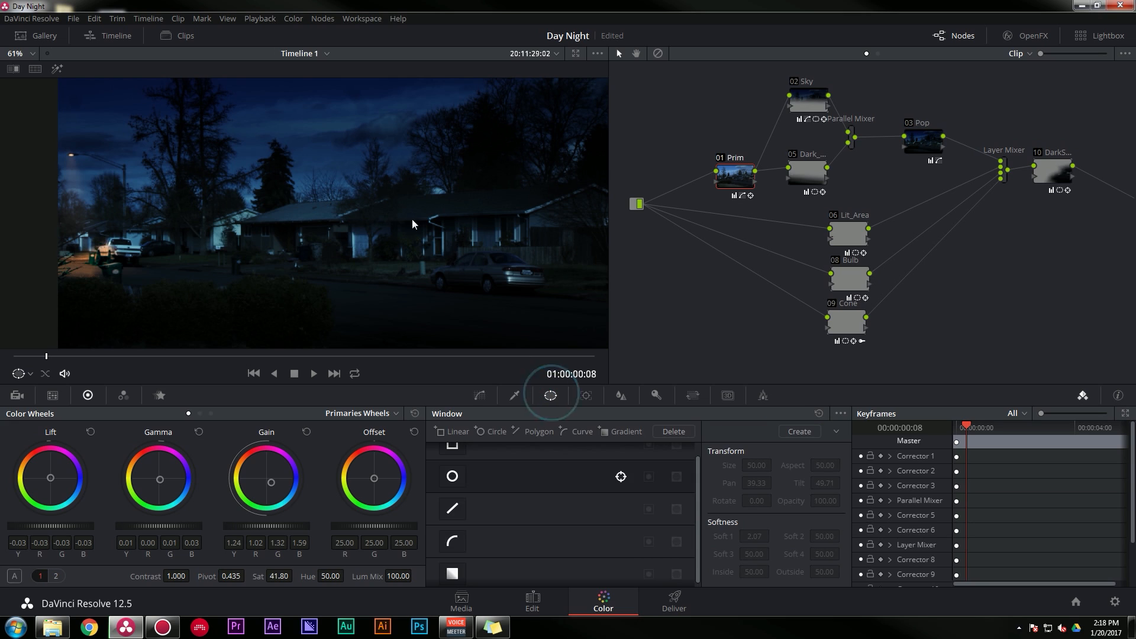
left_click(452, 476)
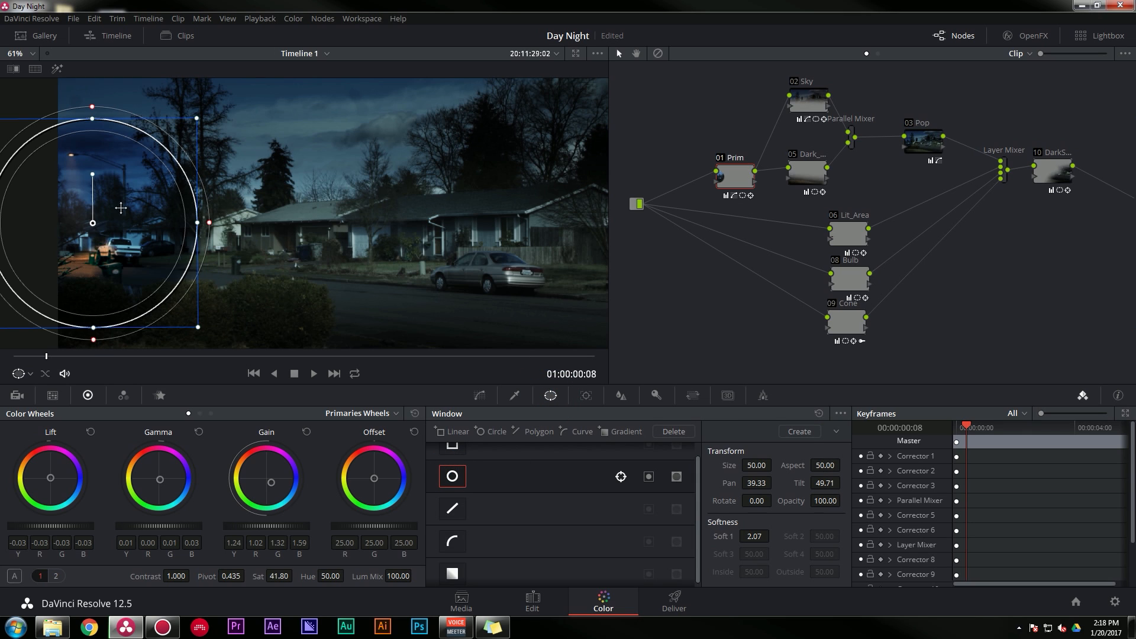
key("End")
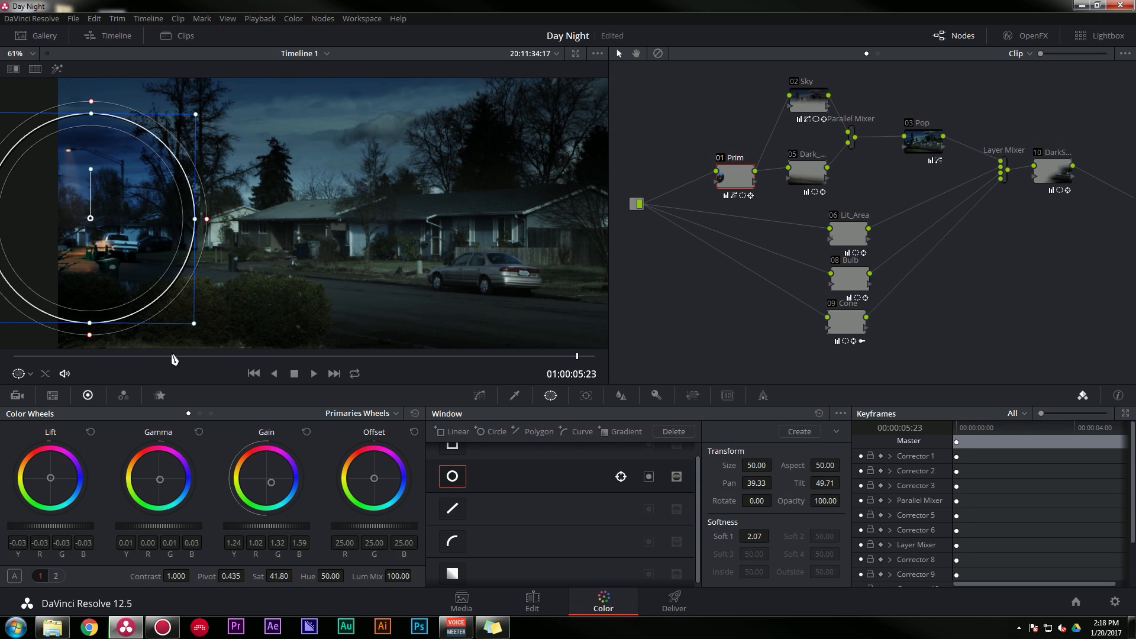
left_click_drag(174, 356, 239, 357)
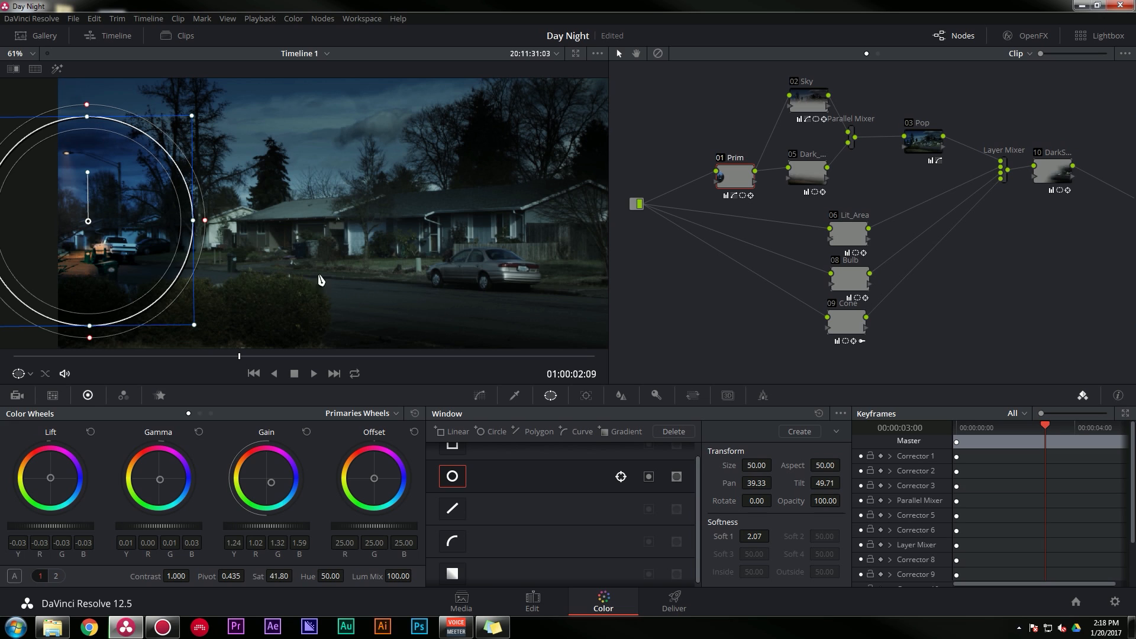
left_click_drag(172, 356, 549, 349)
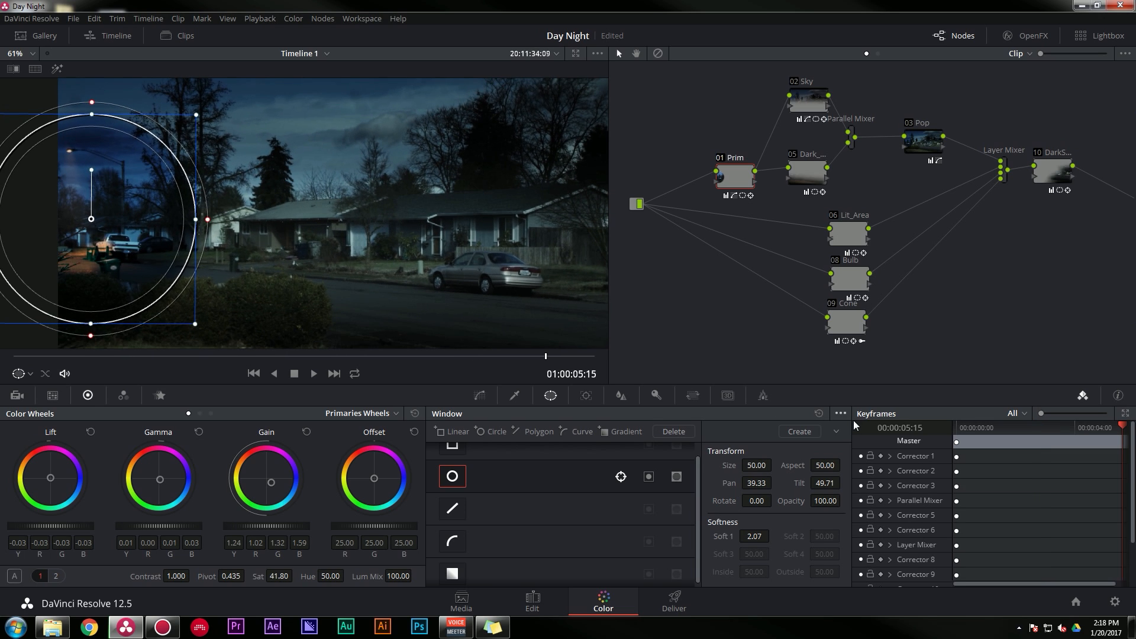
- Show the Copy Track Data option for the Prim node's circle window and turn that window back off
left_click(839, 413)
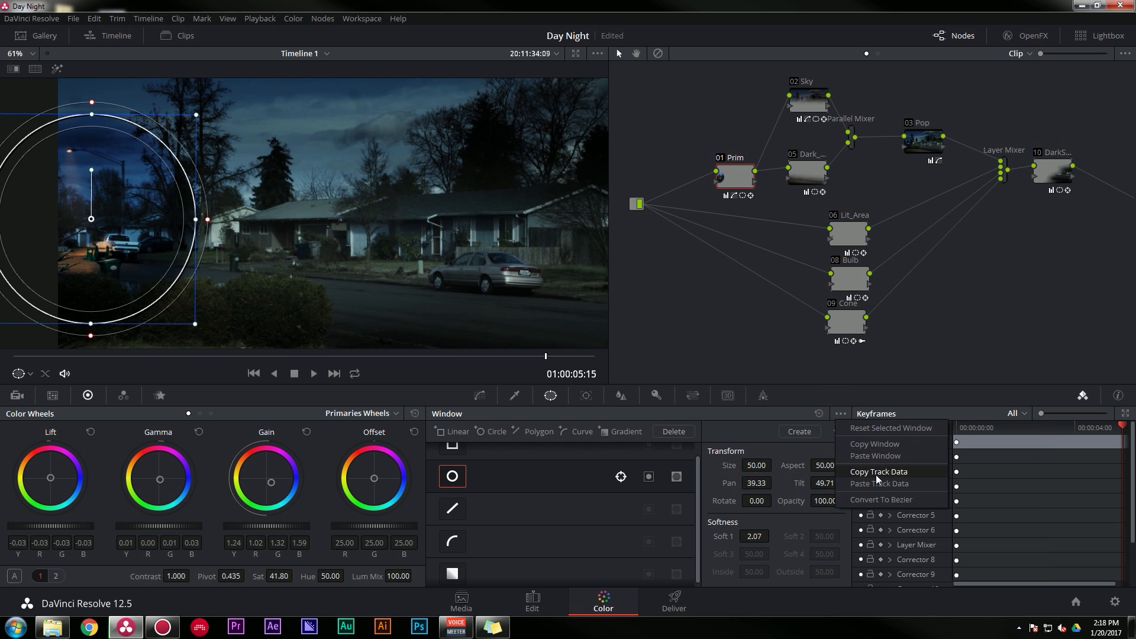
left_click(462, 480)
left_click(451, 472)
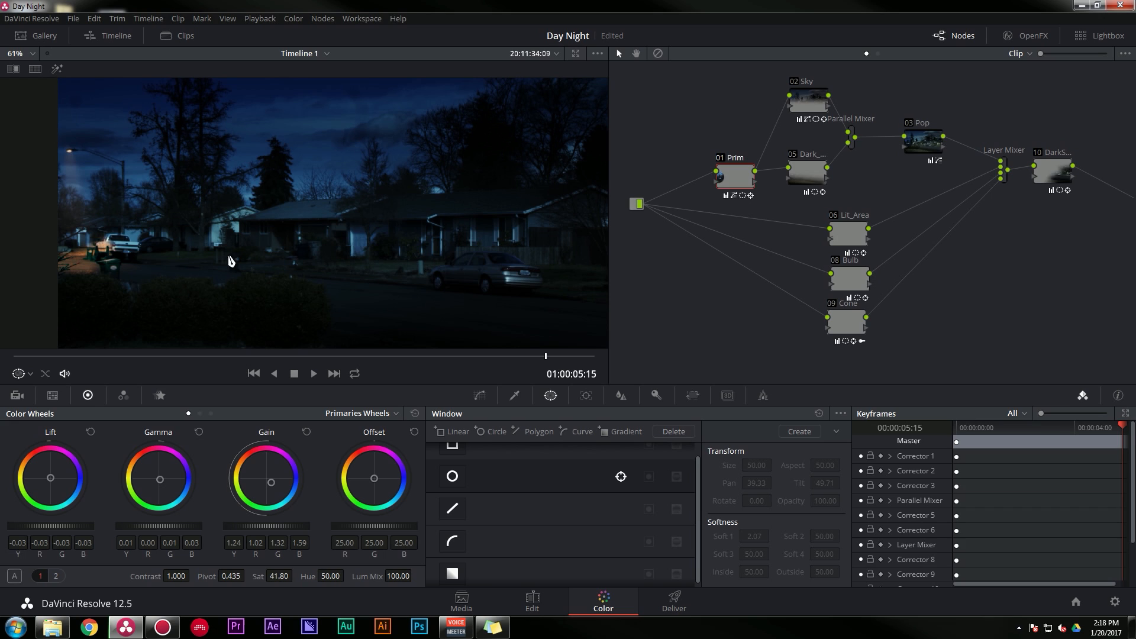
- Examine the Lit_Area and Bulb nodes' windows at the street lamp, and check the full night shot near the clip's start
left_click(844, 236)
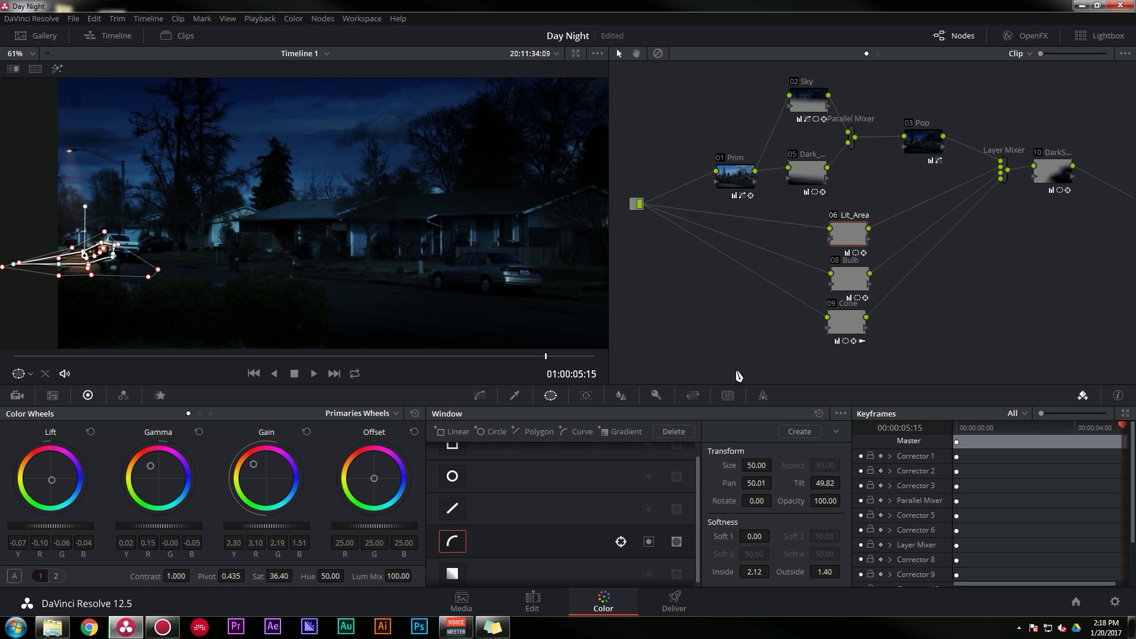
scroll(276, 233, "up", 4)
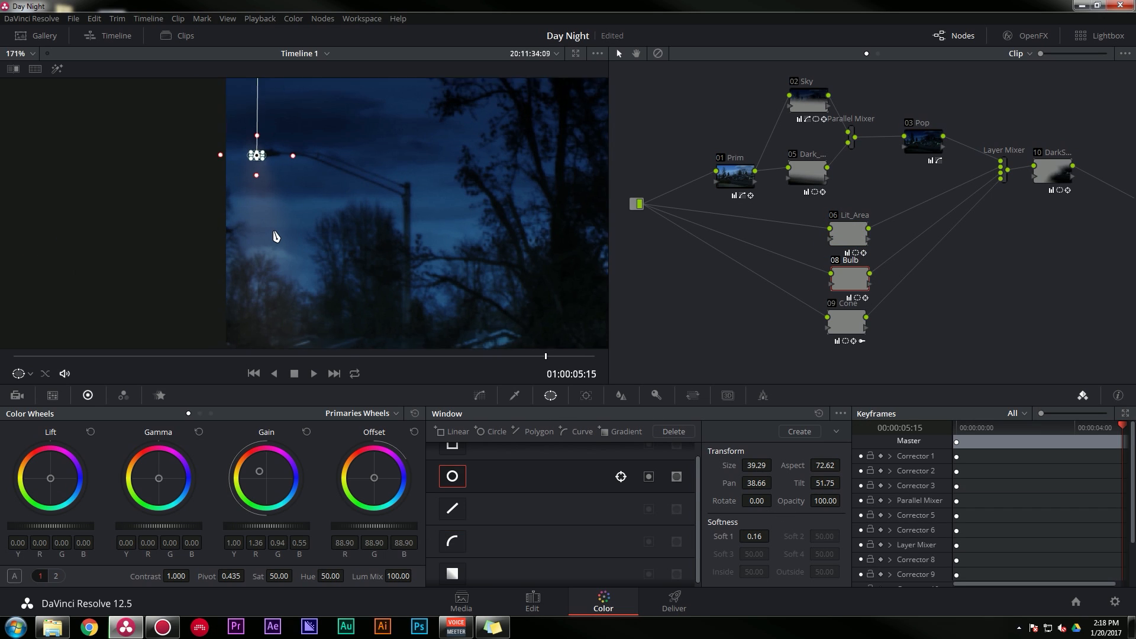
scroll(344, 229, "down", 3)
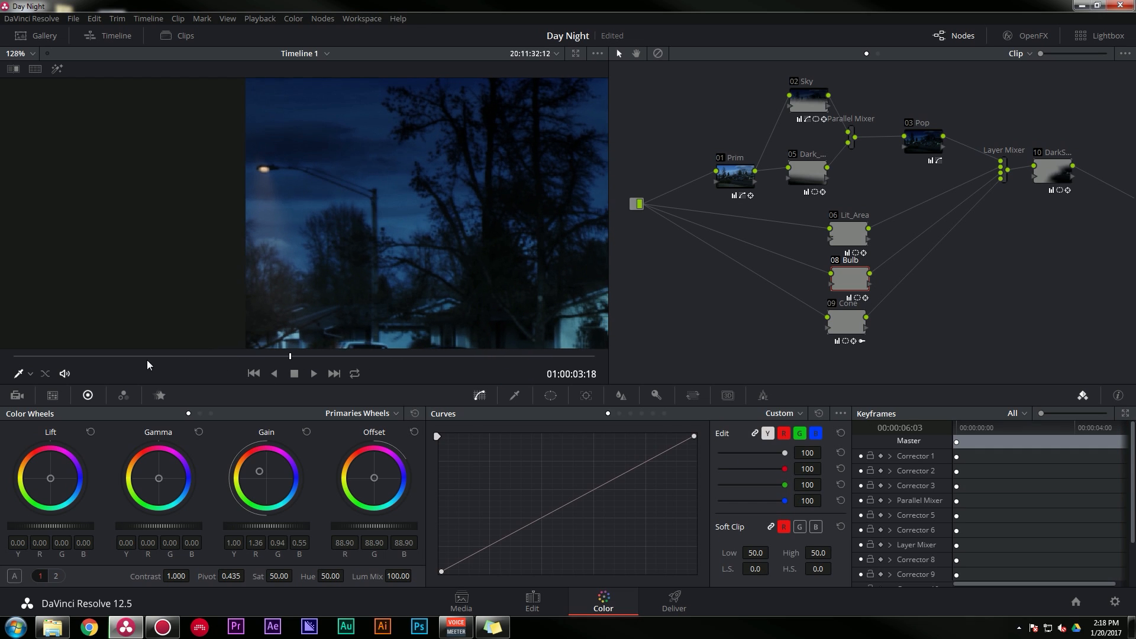
left_click_drag(147, 359, 117, 355)
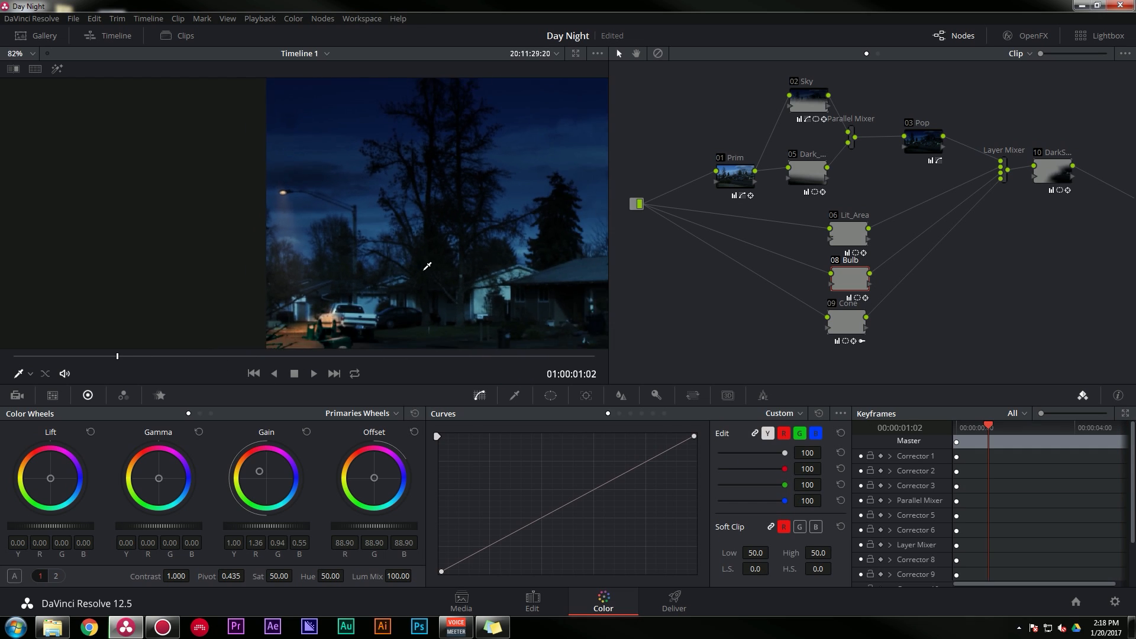
scroll(427, 266, "down", 2)
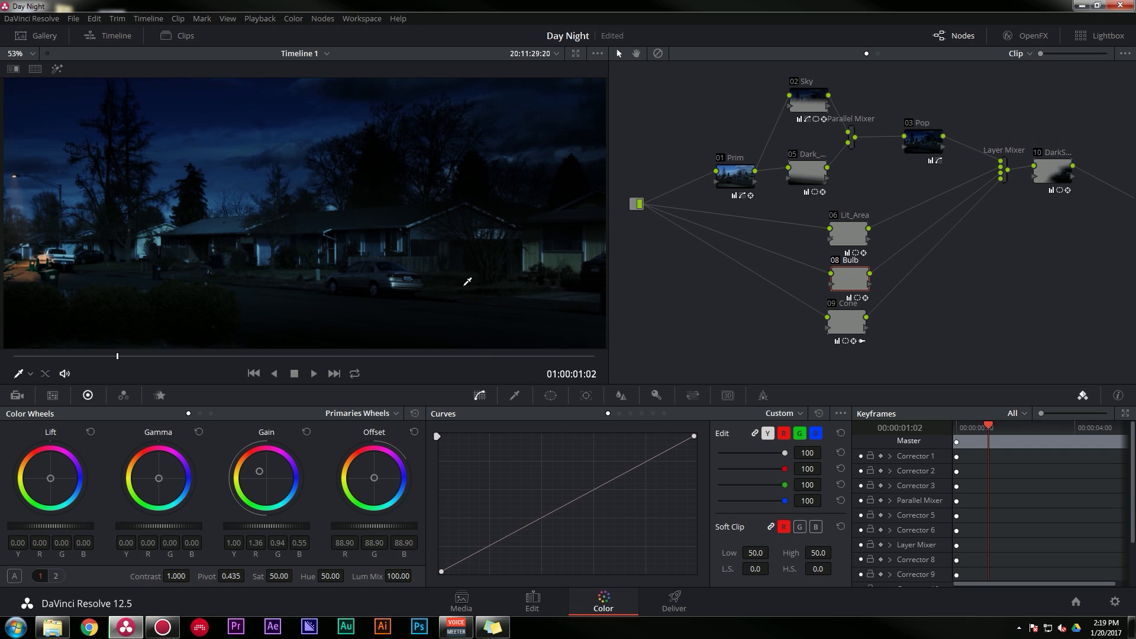